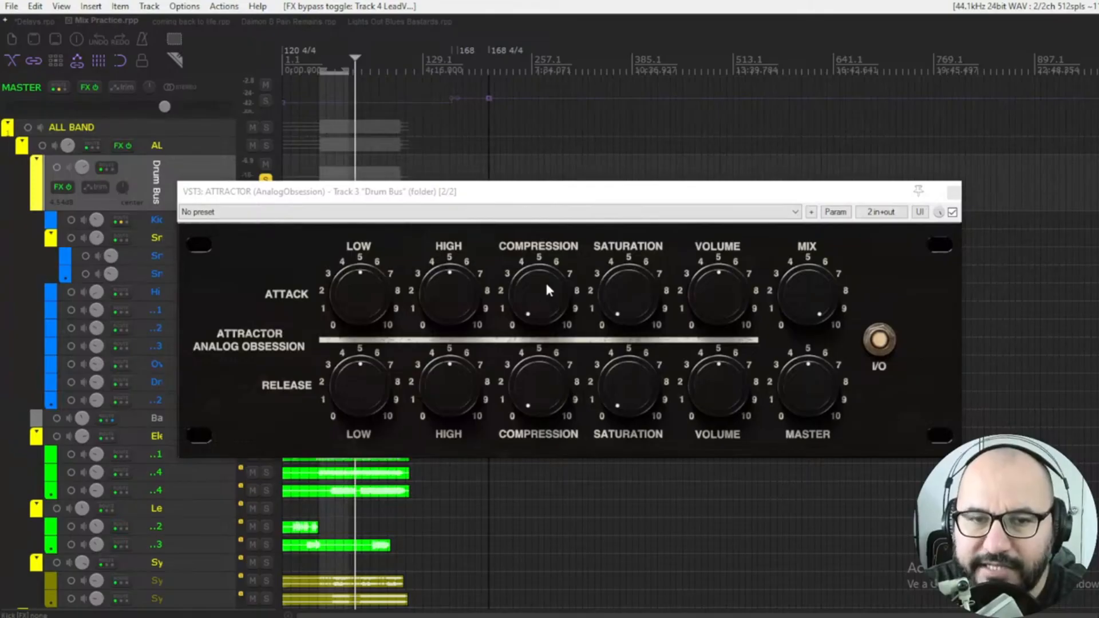
drag(598, 196, 595, 190)
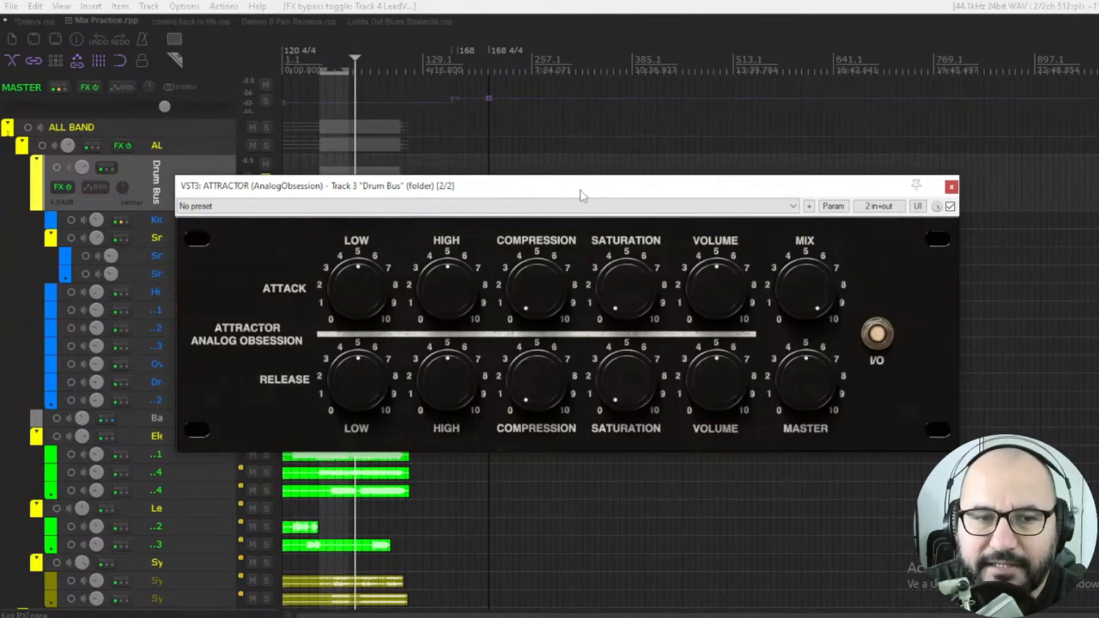
drag(582, 190, 578, 187)
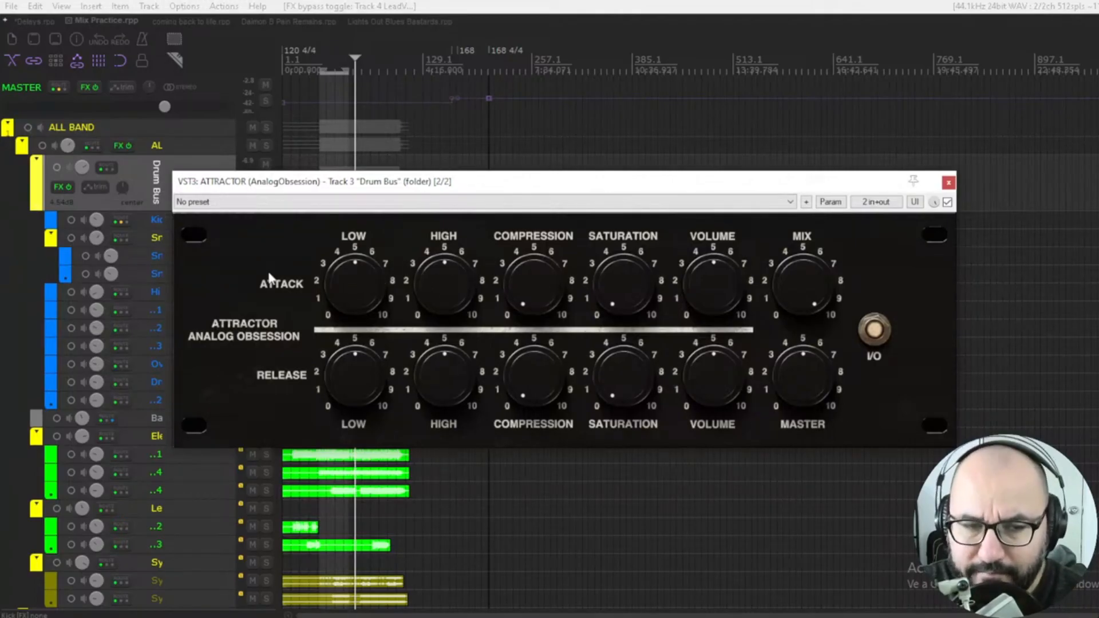
click(356, 286)
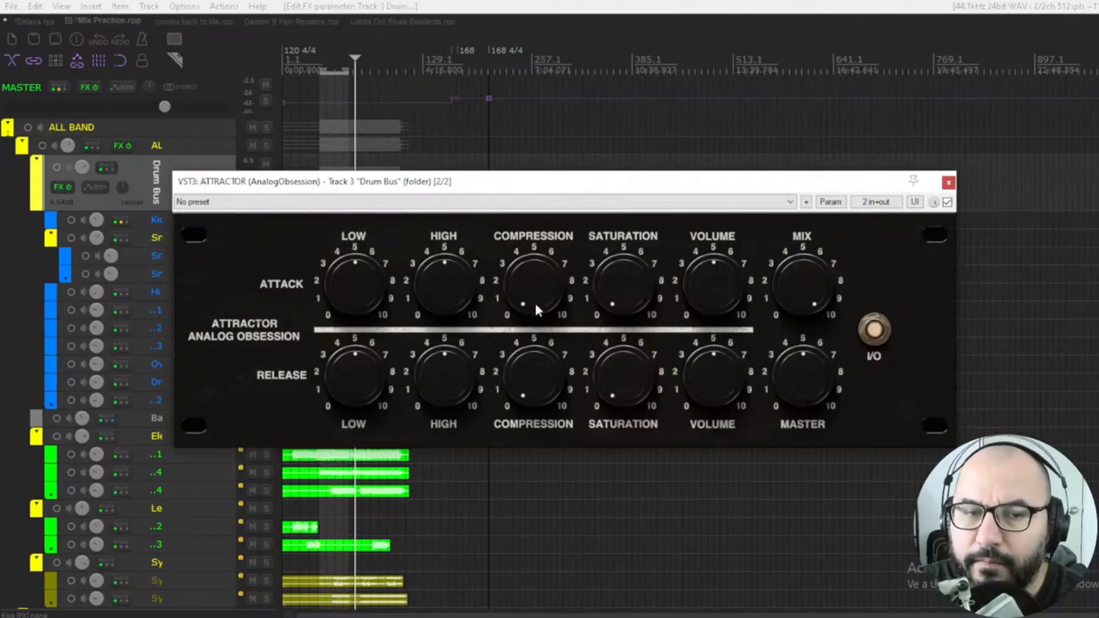
drag(536, 305, 616, 318)
mouse_move(715, 289)
mouse_down()
mouse_move(715, 312)
mouse_move(703, 276)
mouse_up()
double_click(701, 277)
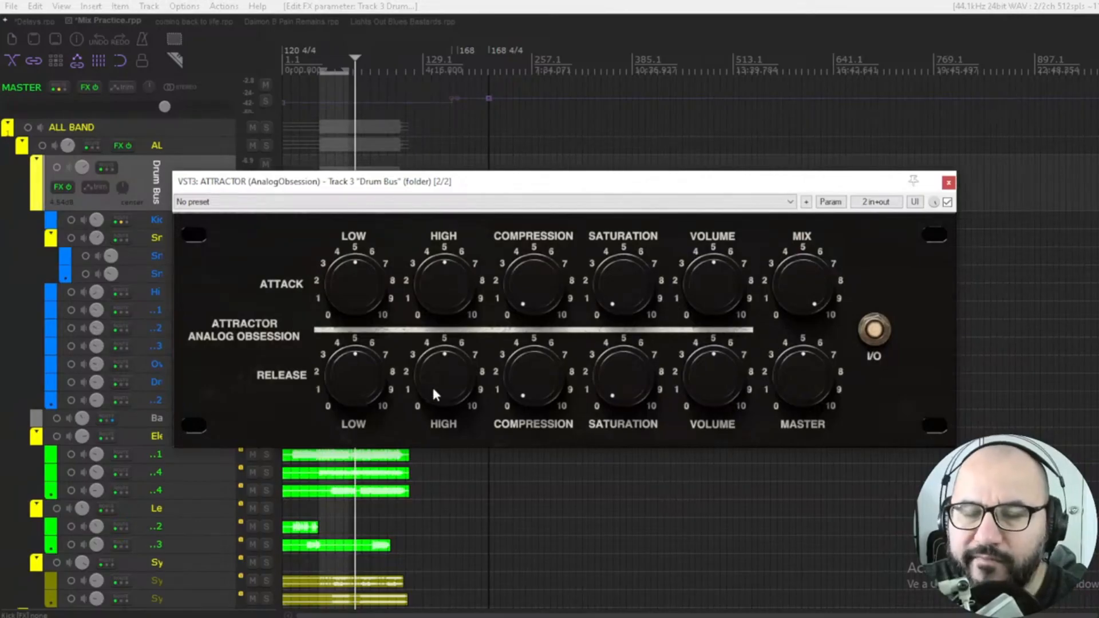
- Test the release Compression at about 5, the release Saturation at about 4 and the I/O switch, returning each to its starting state
drag(527, 380, 526, 349)
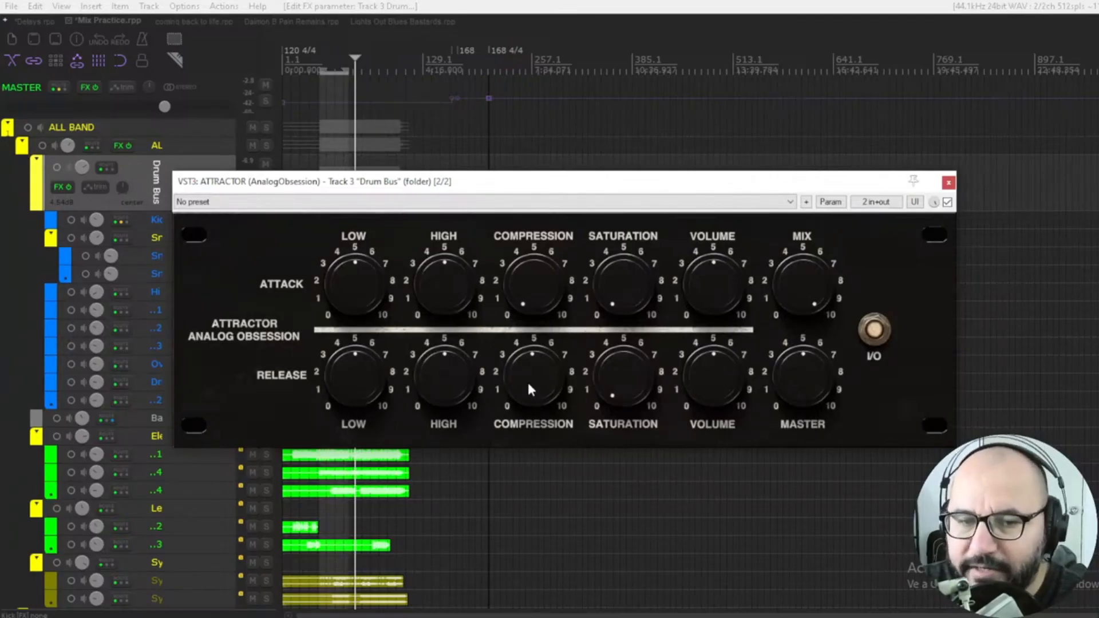
drag(606, 382, 606, 356)
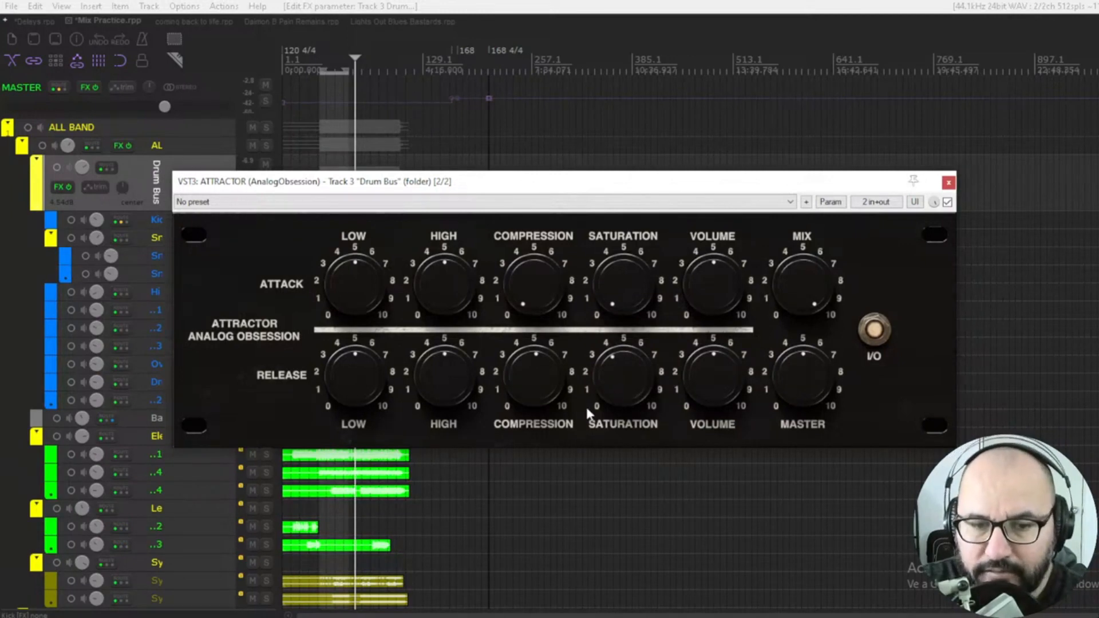
double_click(539, 394)
double_click(618, 381)
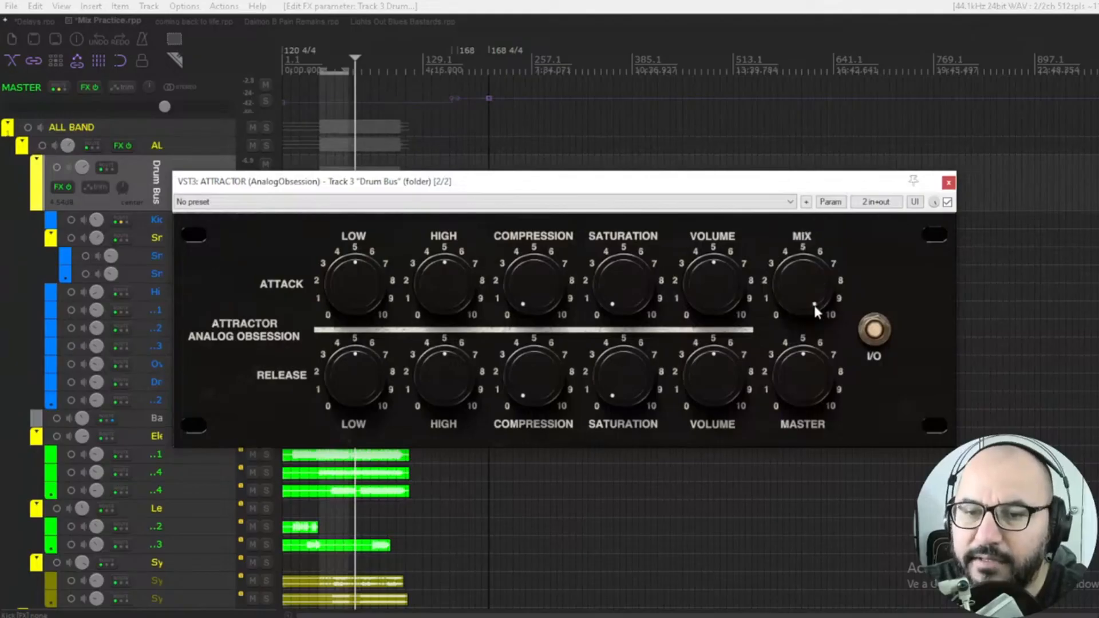
click(879, 336)
click(879, 336)
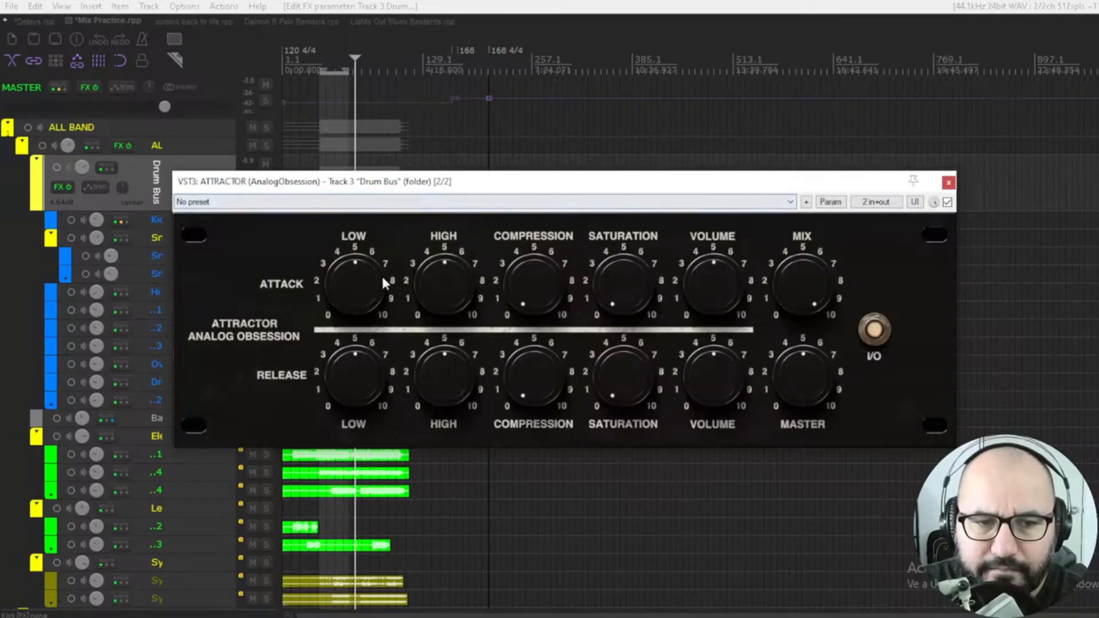
- Play the song and audition each stage by setting the release Volume and the attack Volume to 0 in turn, resetting each
key(space)
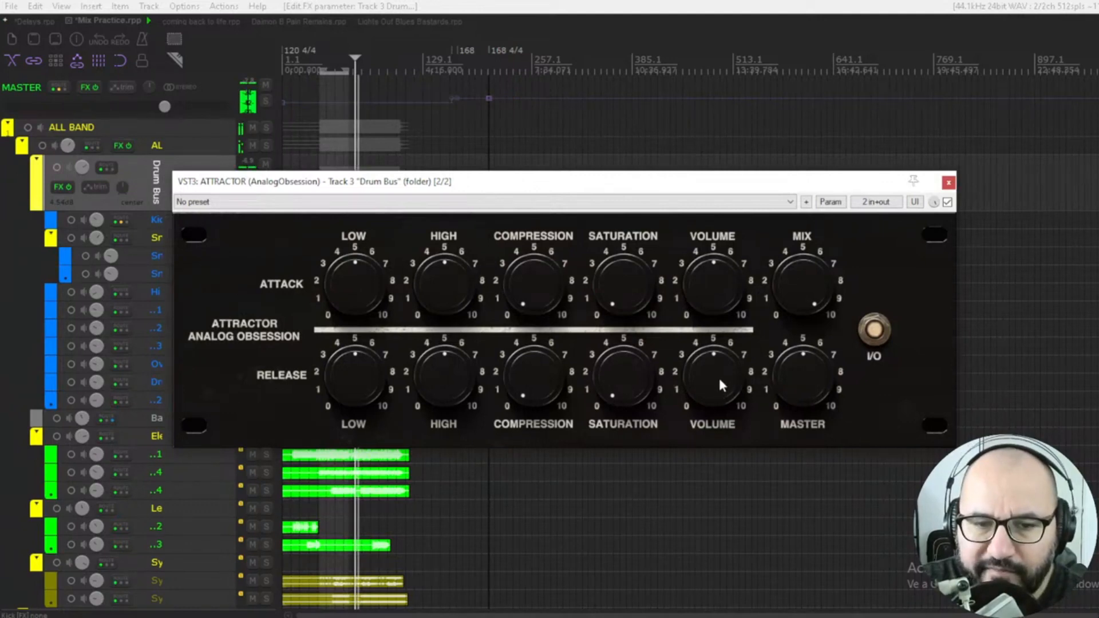
drag(718, 375, 717, 426)
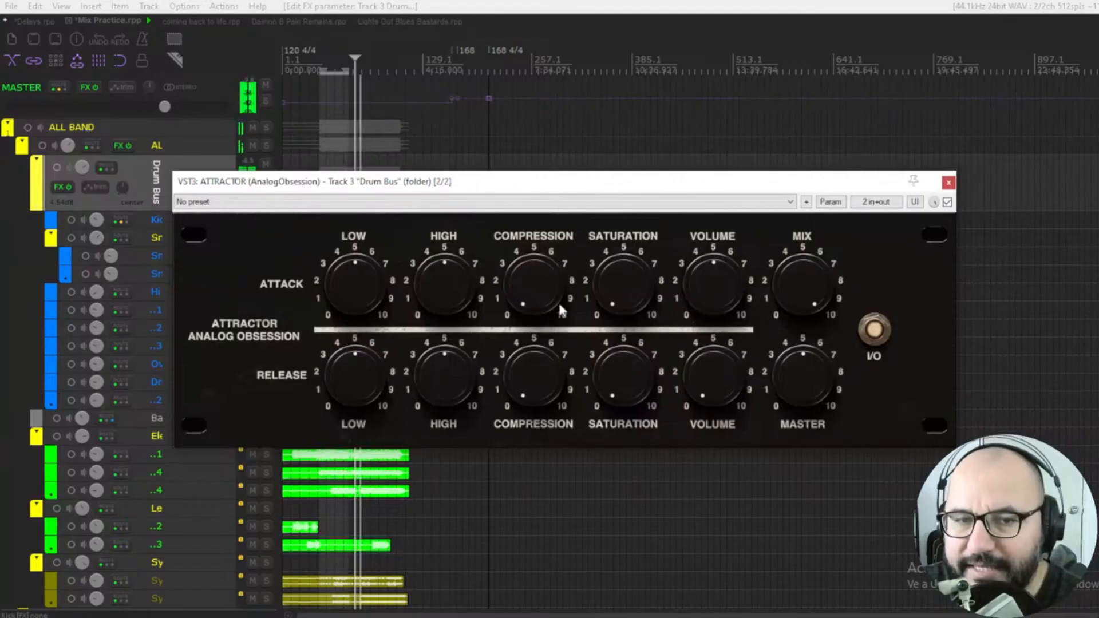
double_click(717, 376)
drag(716, 276, 702, 266)
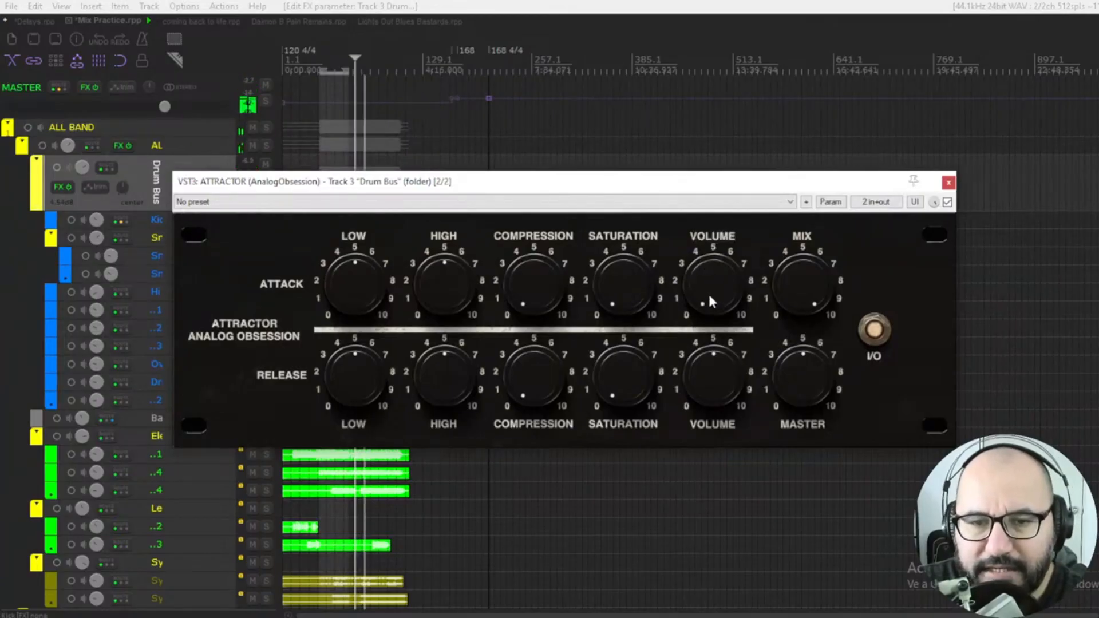
double_click(713, 287)
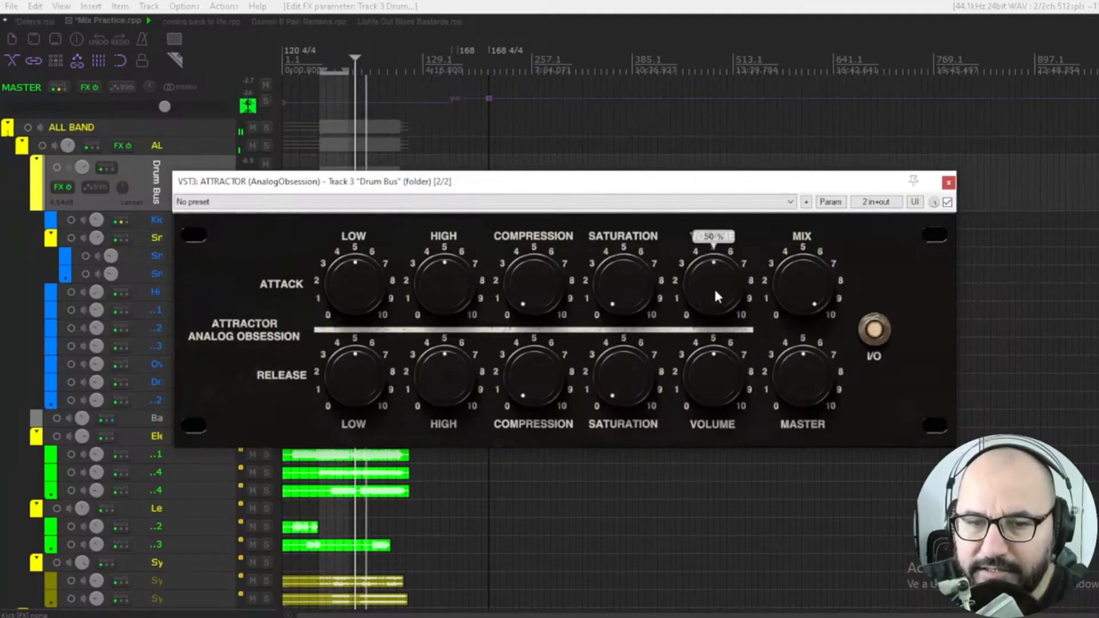
- With the release Volume at 0, raise the attack Low to 64% and High to about 70%, and reset the release Volume
drag(712, 372, 712, 438)
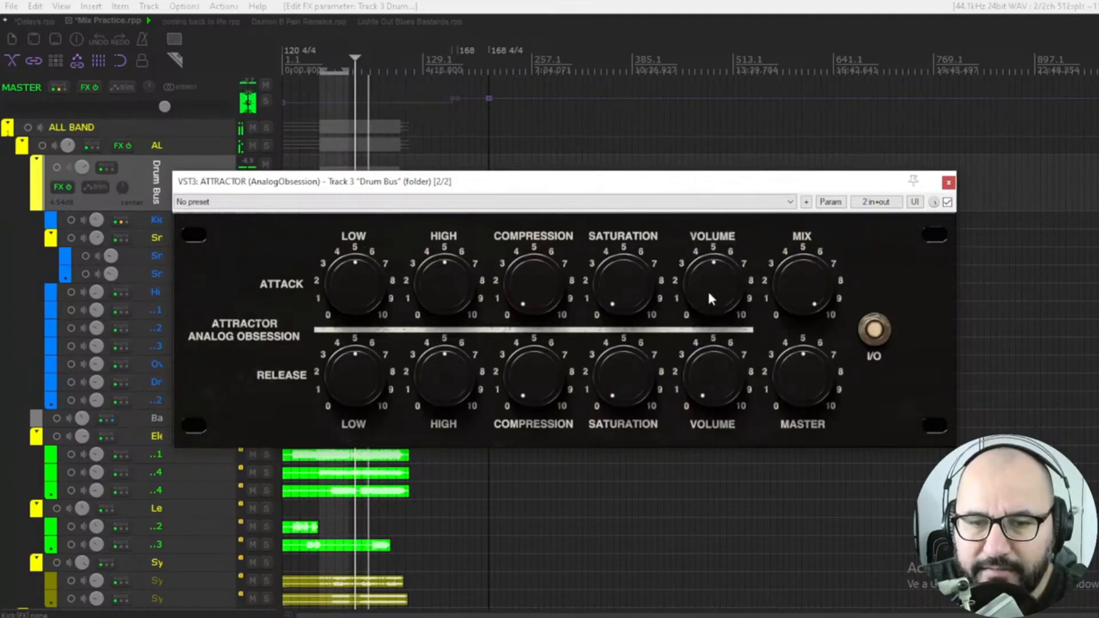
drag(391, 293, 363, 282)
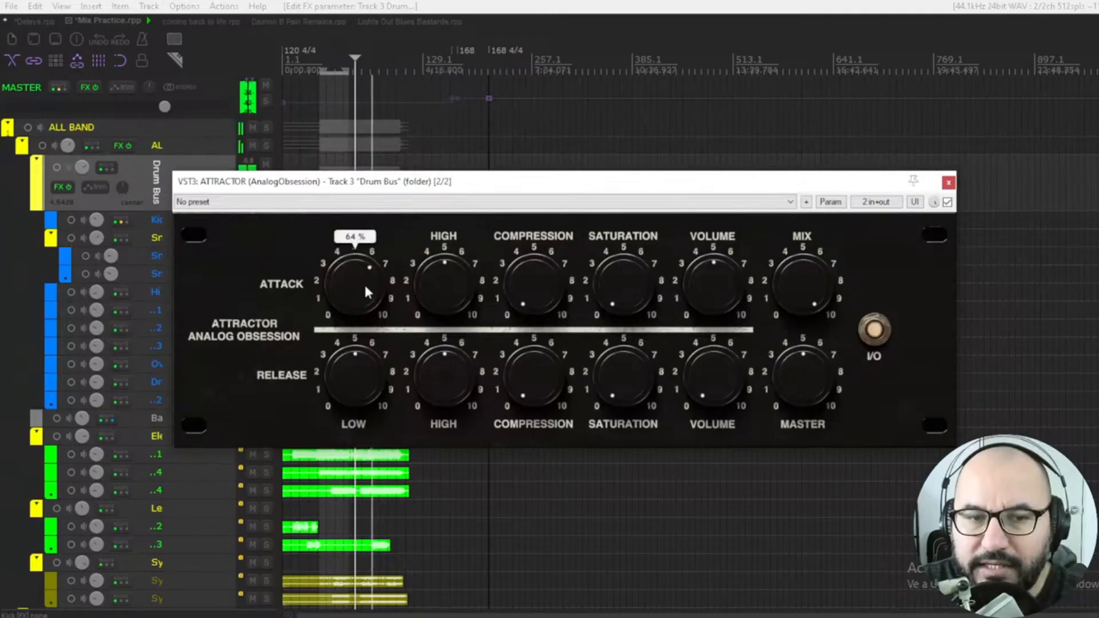
drag(445, 283, 444, 273)
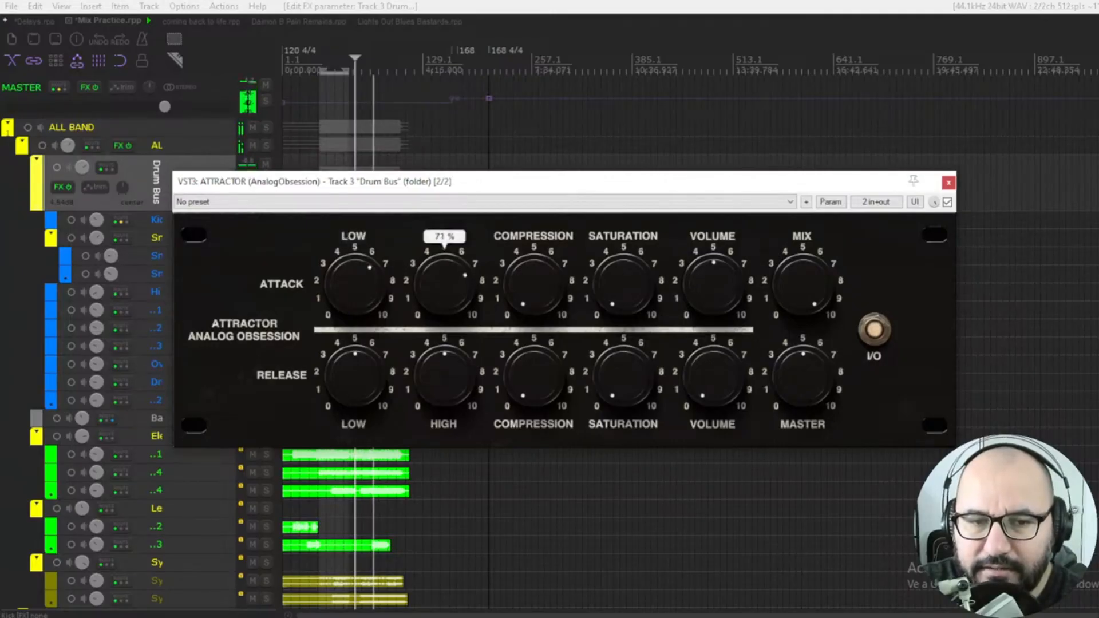
double_click(702, 376)
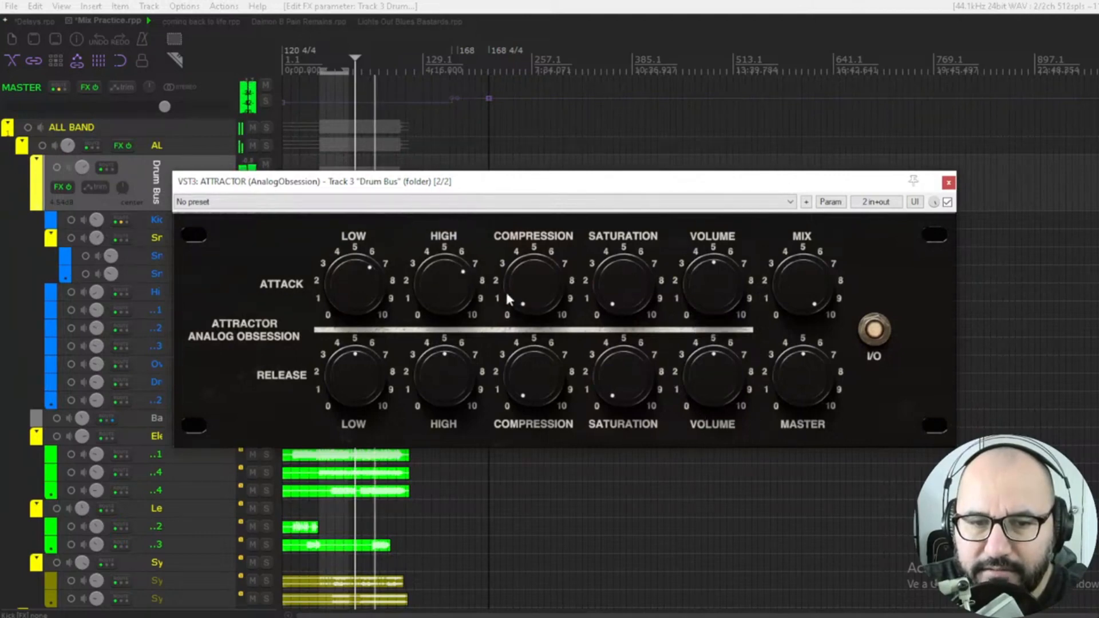
- Compare with the plug-in bypassed, and set the attack Low to 56%, attack High to 65% and Master to about 4.5
click(947, 202)
click(947, 202)
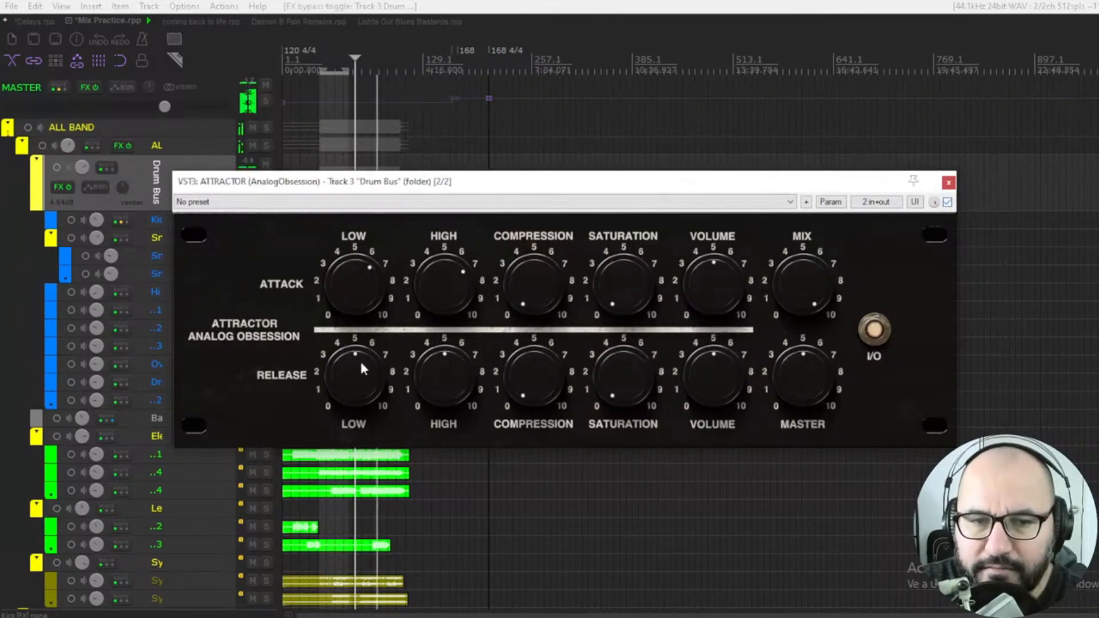
drag(347, 283, 346, 288)
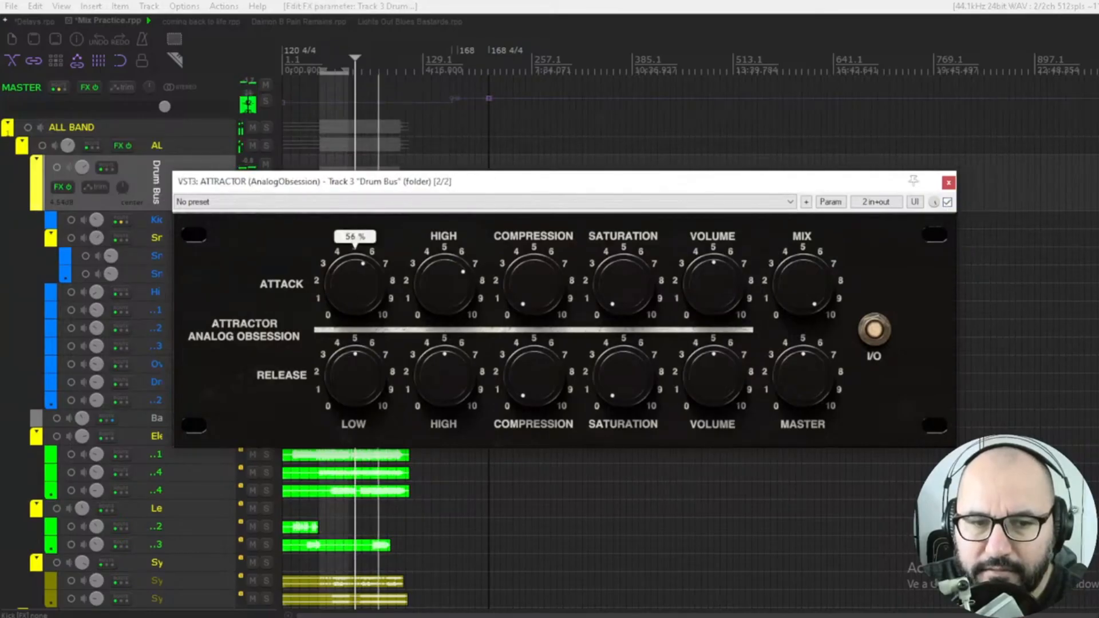
drag(422, 291, 423, 294)
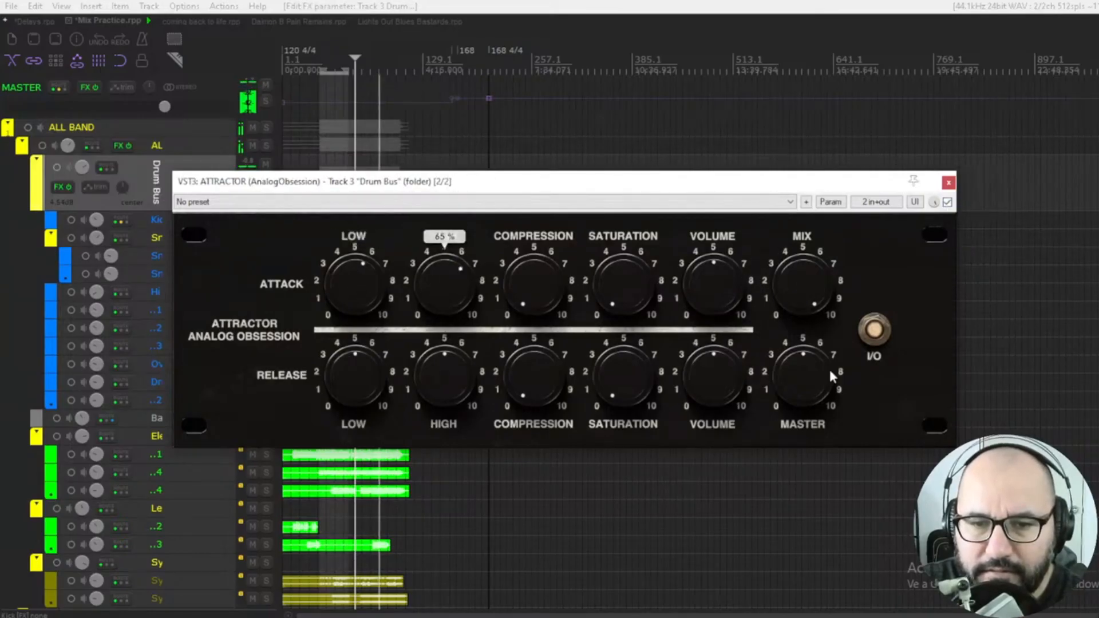
drag(834, 377, 833, 382)
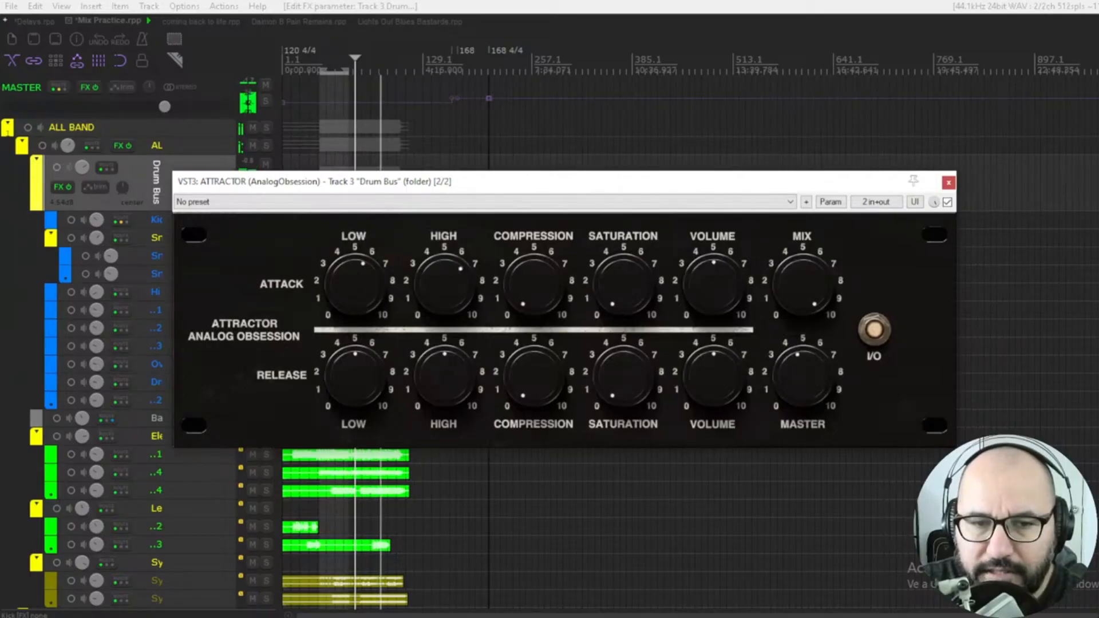
- With the release Volume at 0, raise the attack Compression to about 7 and lower the Master to about 3
drag(557, 303, 558, 299)
drag(722, 372, 720, 375)
drag(565, 295, 564, 281)
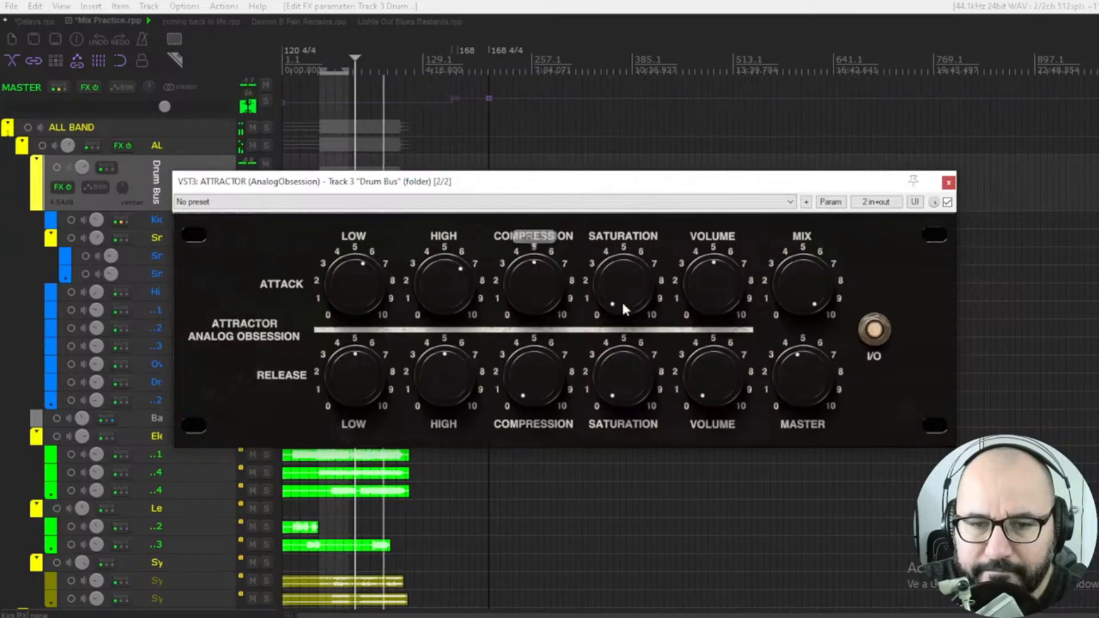
drag(800, 348, 800, 356)
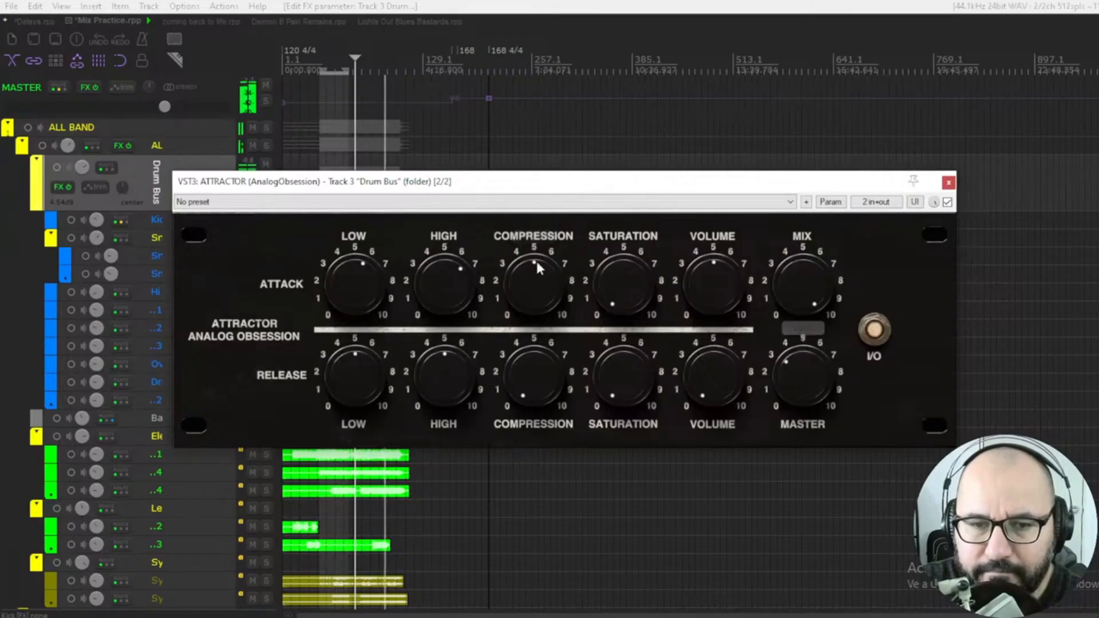
drag(534, 283, 531, 269)
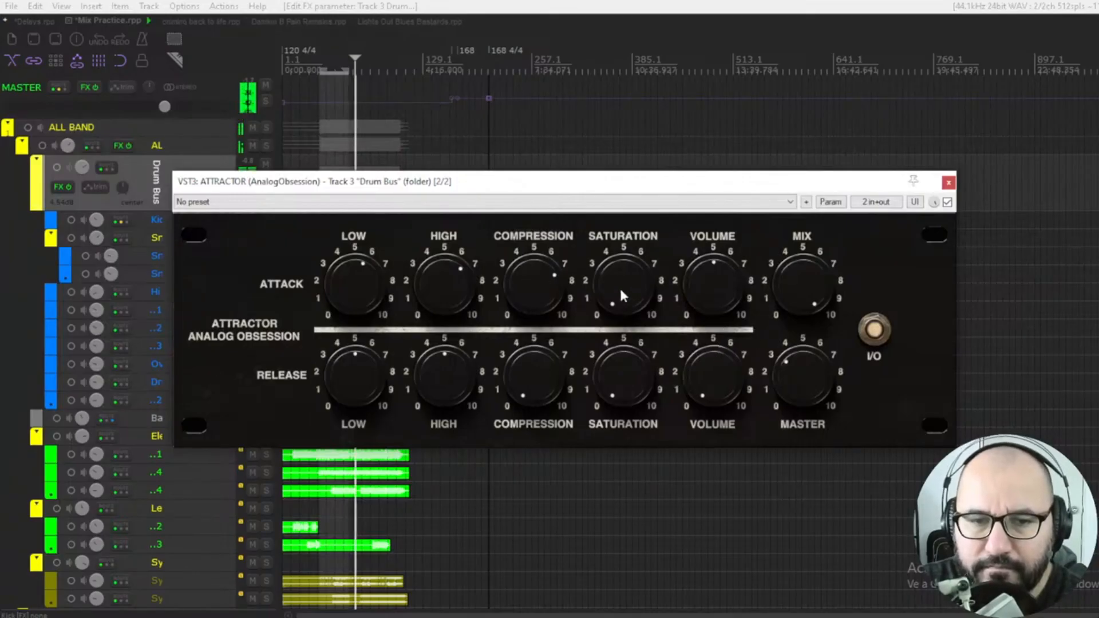
- Set the attack Saturation to about 6 and the Master to about 2.5, and compare the result with the plug-in bypassed
drag(619, 287, 622, 273)
drag(830, 368, 830, 378)
click(947, 202)
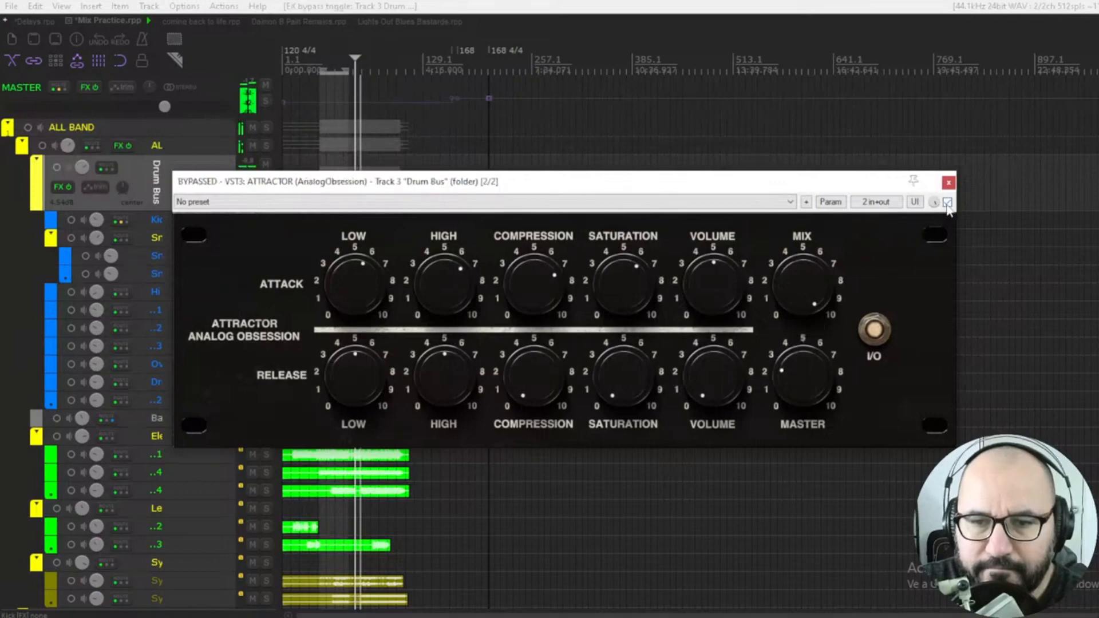
click(947, 202)
- Lower the Master to about 1.5, reset the release Volume, and compare the full drum sound with the plug-in bypassed
drag(802, 372, 803, 380)
double_click(716, 383)
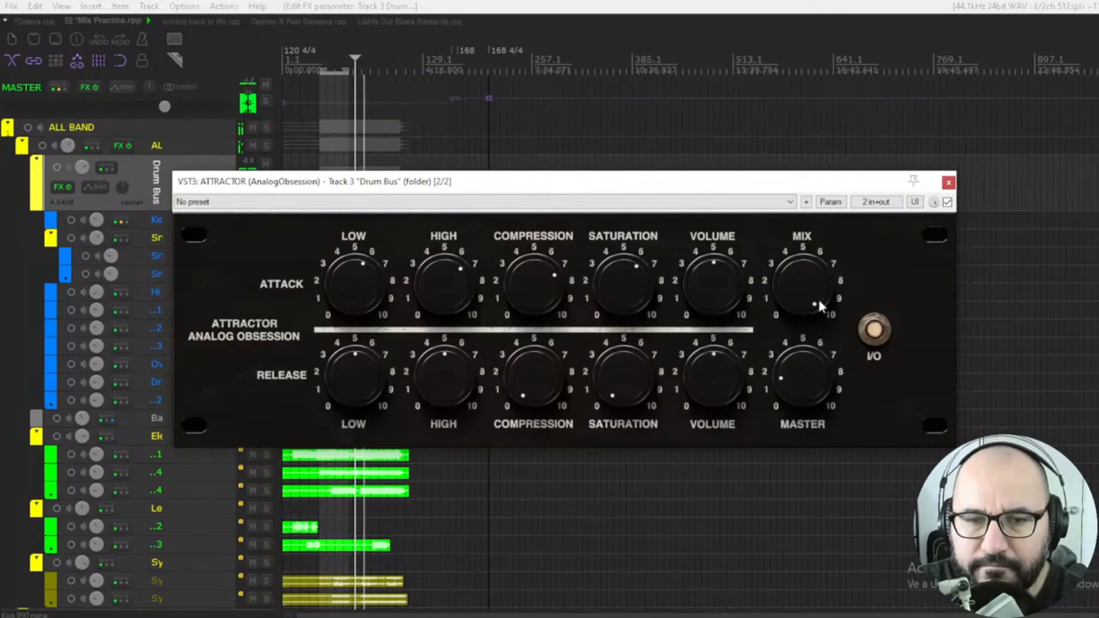
click(947, 202)
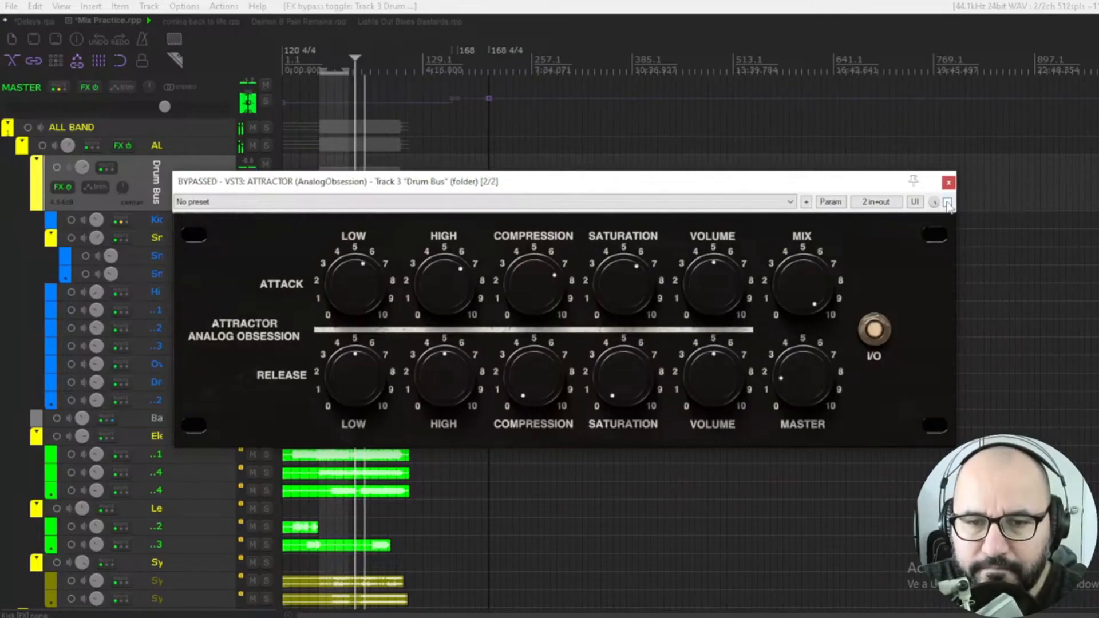
click(947, 202)
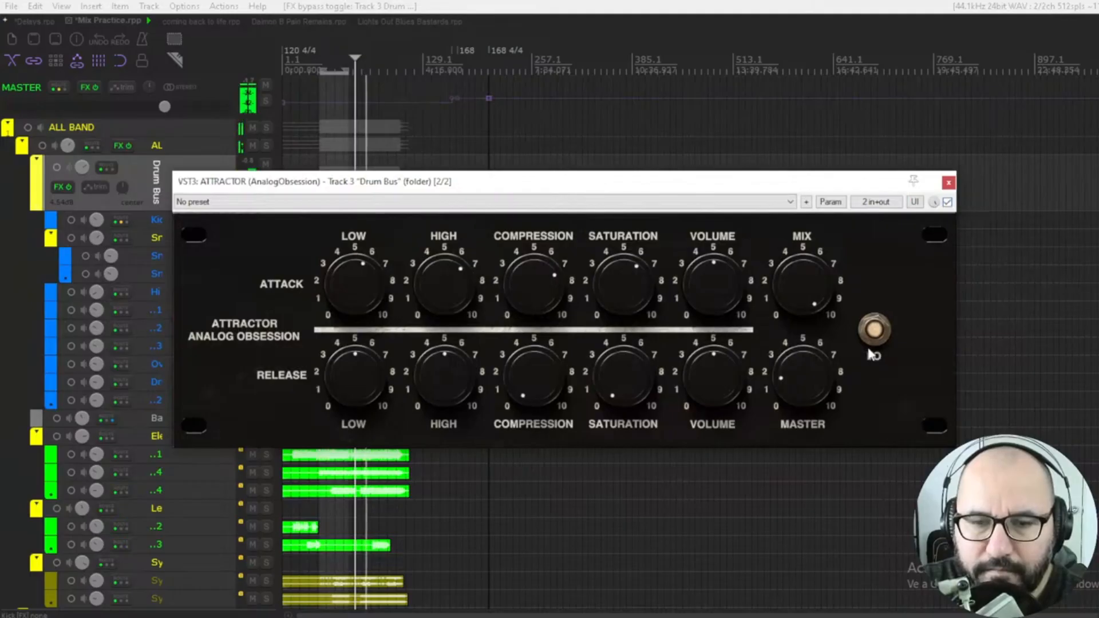
- Reset the attack Low, High, Compression, Saturation and Volume plus the Master to their defaults, and play the song again
double_click(359, 294)
double_click(447, 282)
double_click(524, 280)
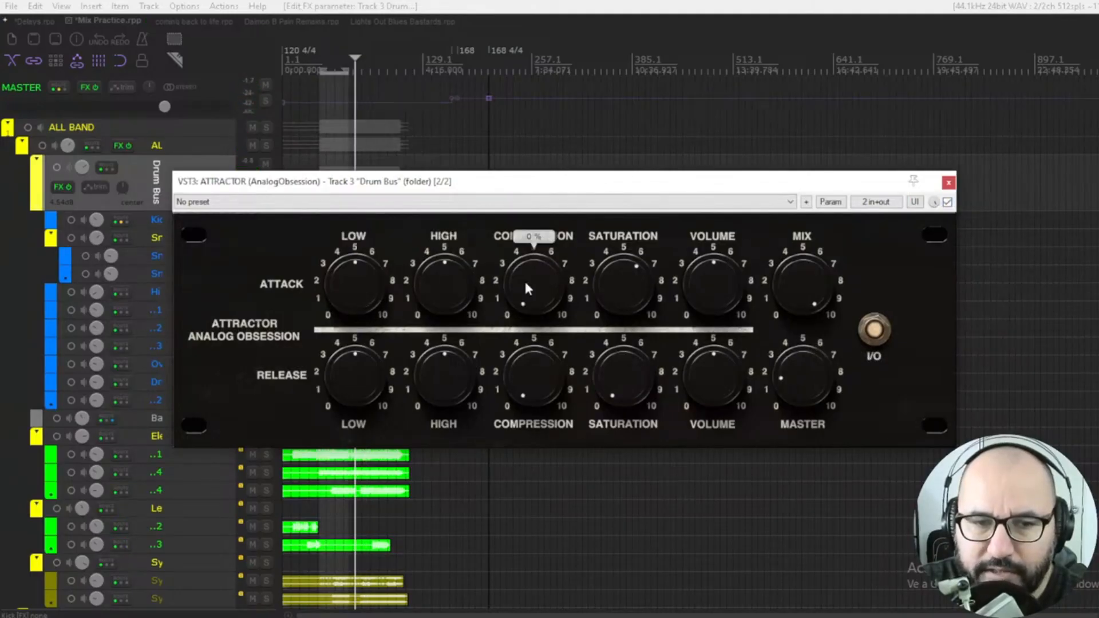
double_click(627, 274)
double_click(716, 274)
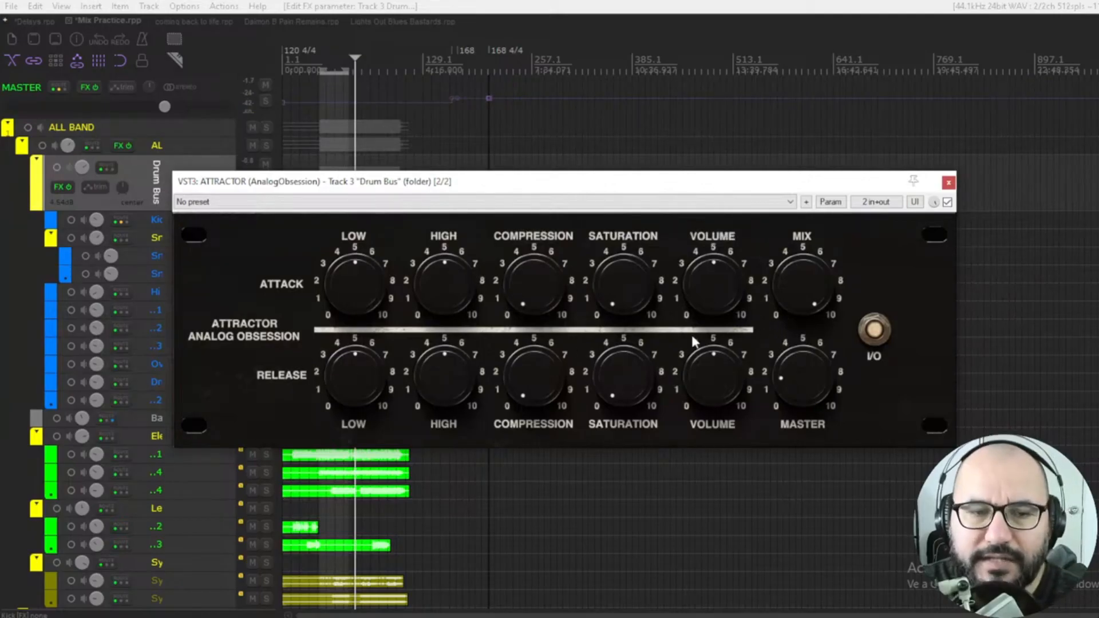
key(space)
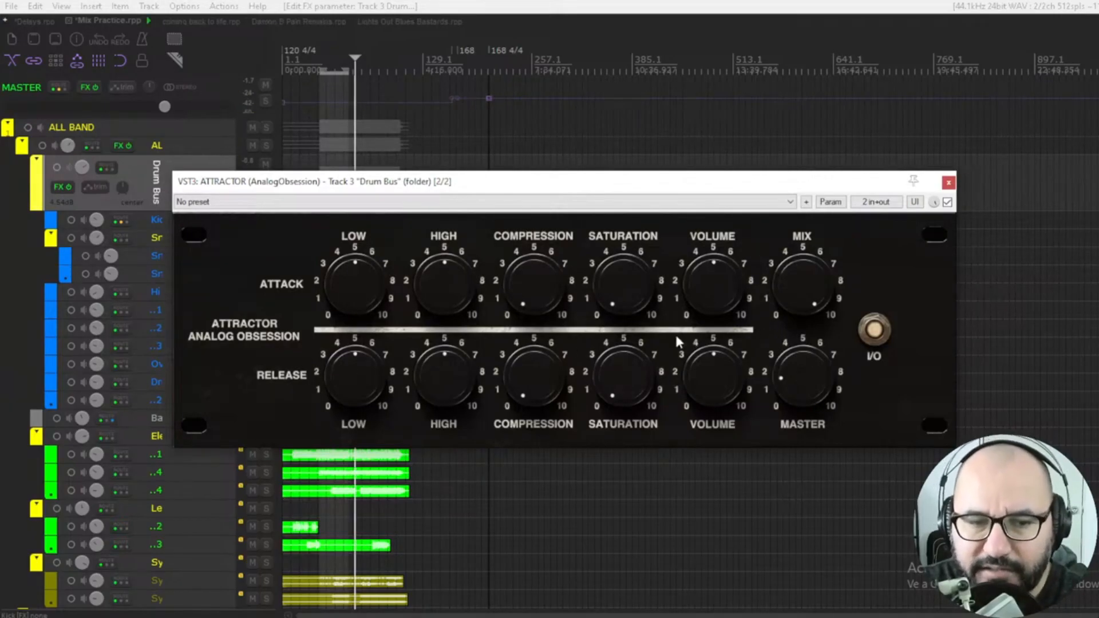
double_click(802, 374)
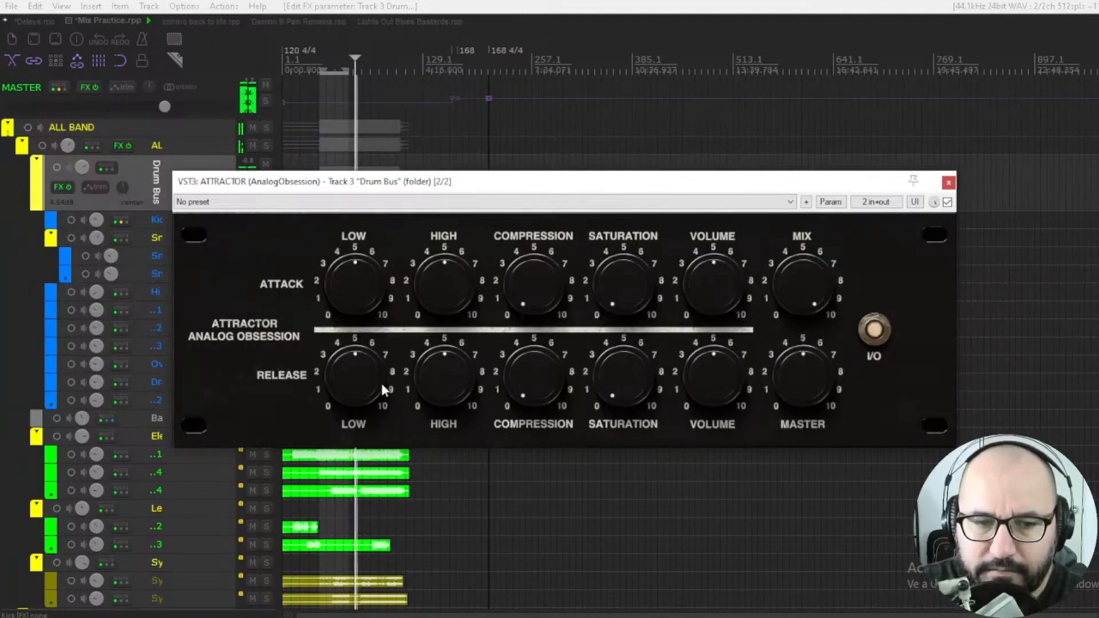
- Set the release Low to about 80%, the release High to 83% and the release Compression to about 2.5
drag(366, 380, 366, 336)
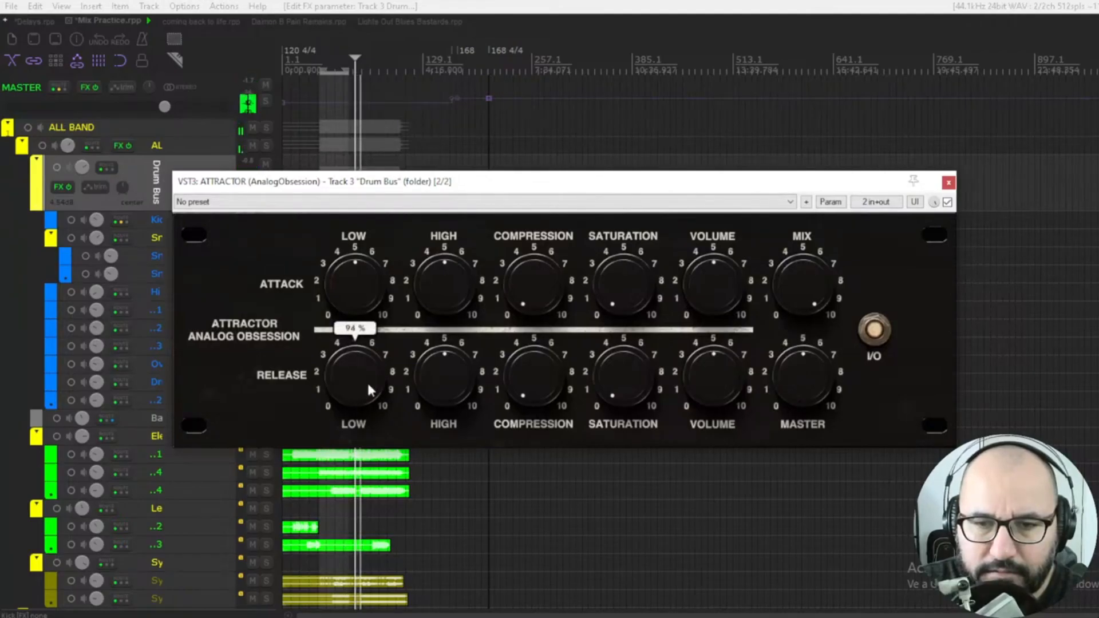
drag(443, 382, 443, 364)
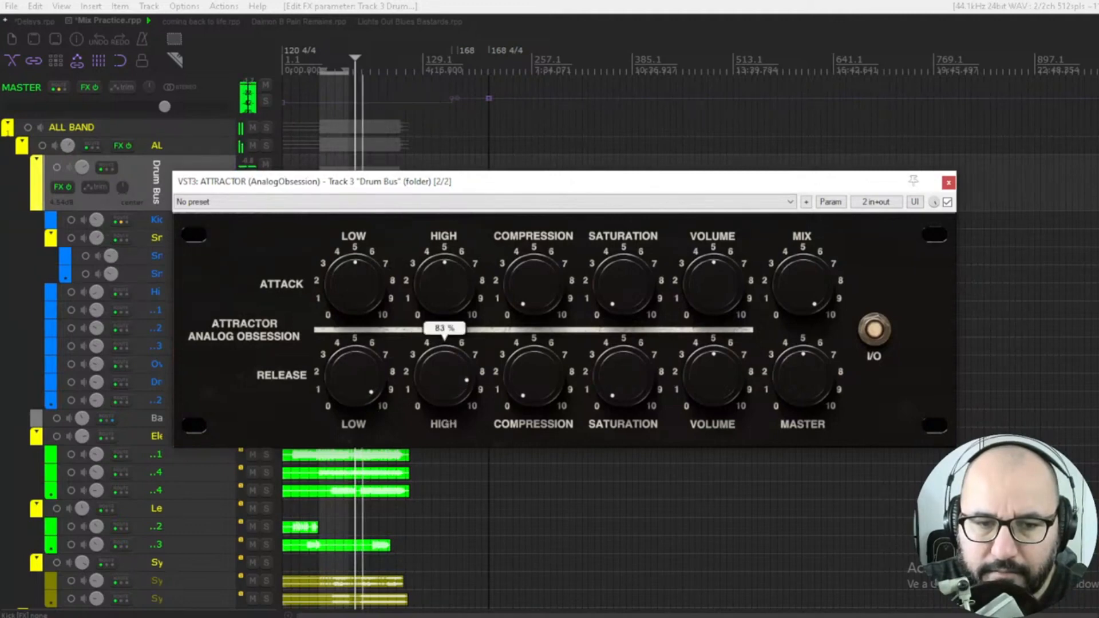
drag(367, 382, 368, 382)
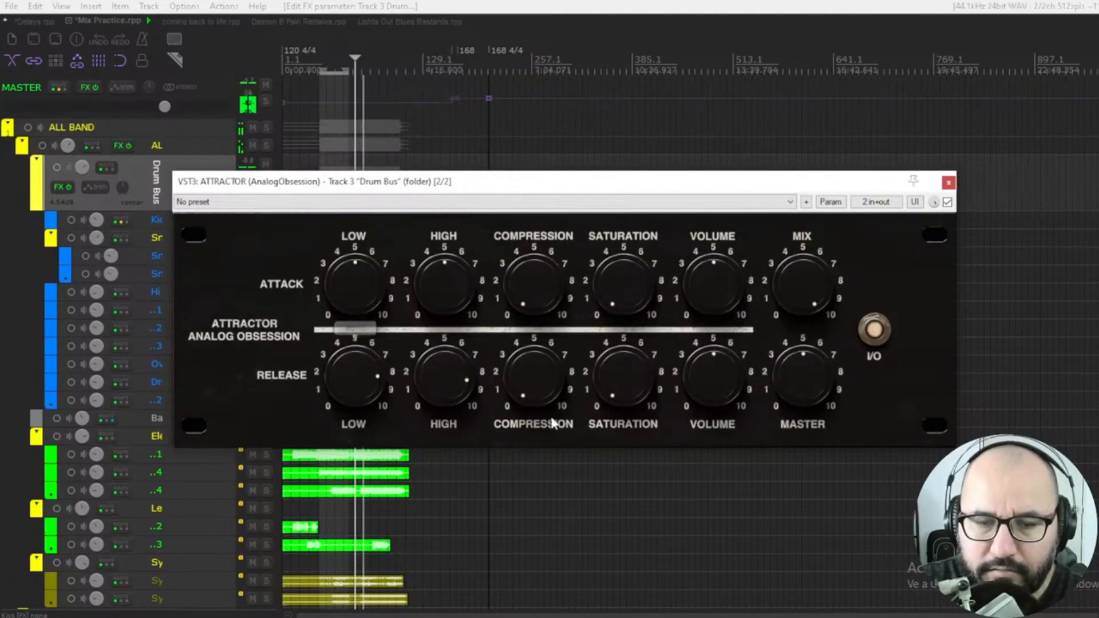
drag(524, 383, 524, 380)
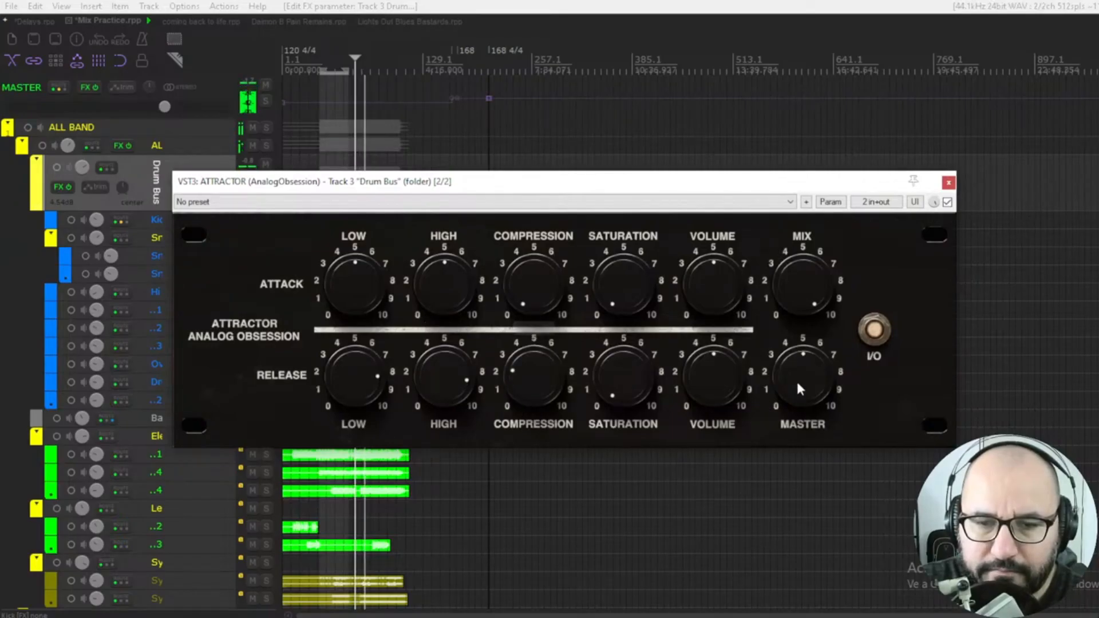
- Set the release Compression to about 5.7, the release Saturation to 30% and the Master to about 3.8
drag(802, 388, 801, 394)
drag(533, 378, 532, 367)
drag(799, 369, 800, 369)
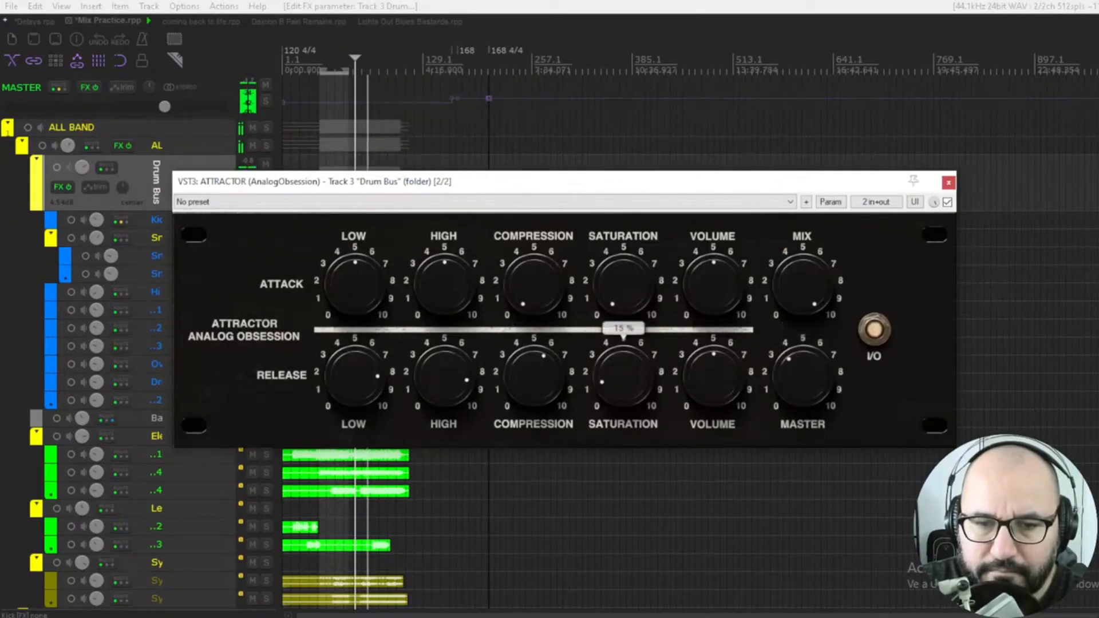
mouse_move(623, 375)
mouse_down()
mouse_move(623, 362)
mouse_move(623, 370)
mouse_up()
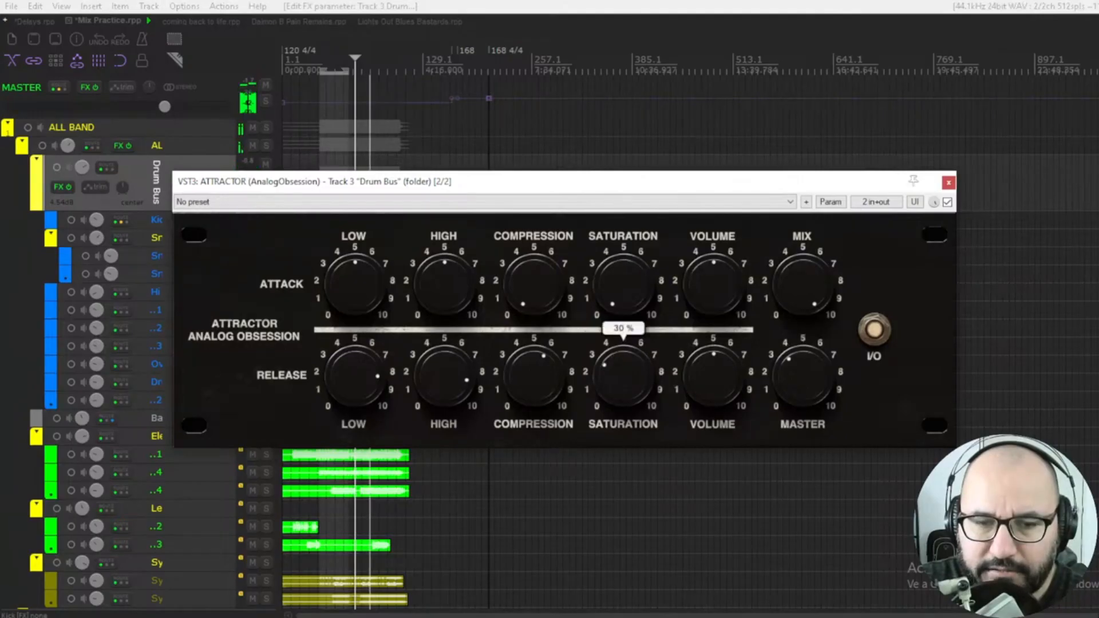
- Reset the release Compression, Saturation and Volume plus the Master to their defaults, and restart playback
mouse_move(533, 374)
mouse_down()
mouse_move(533, 361)
mouse_move(525, 381)
mouse_move(536, 388)
mouse_up()
drag(640, 382, 617, 373)
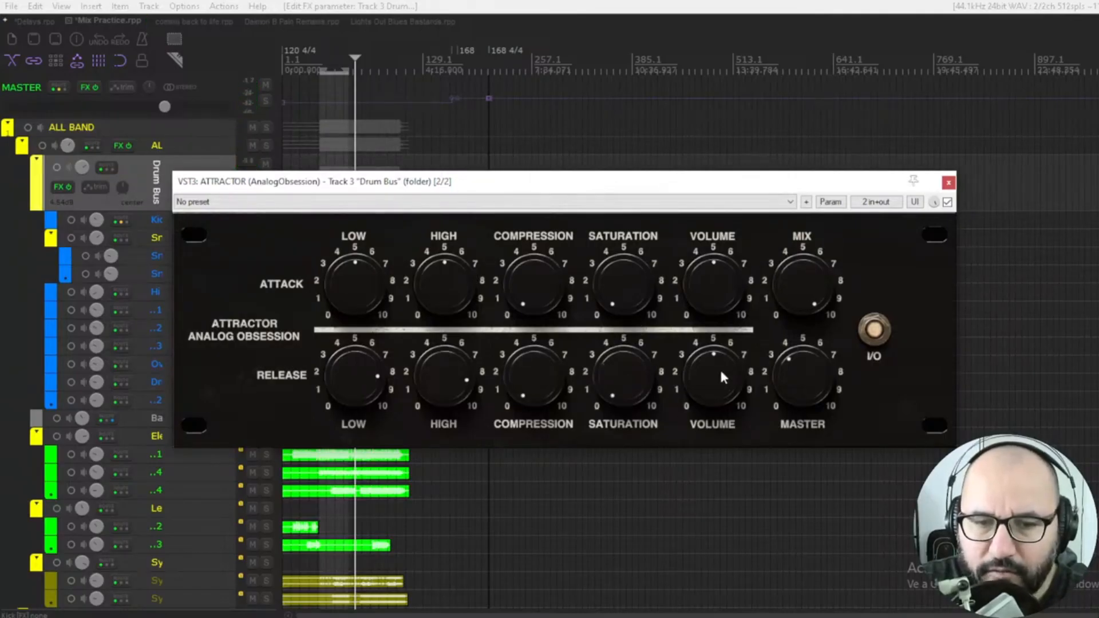
double_click(696, 372)
double_click(787, 372)
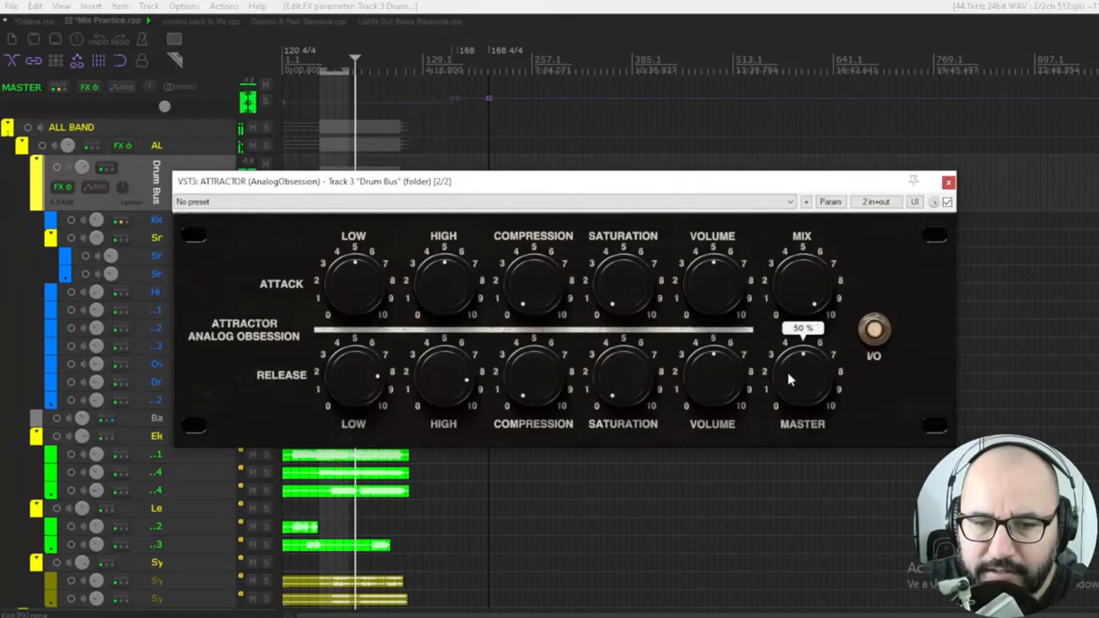
key(space)
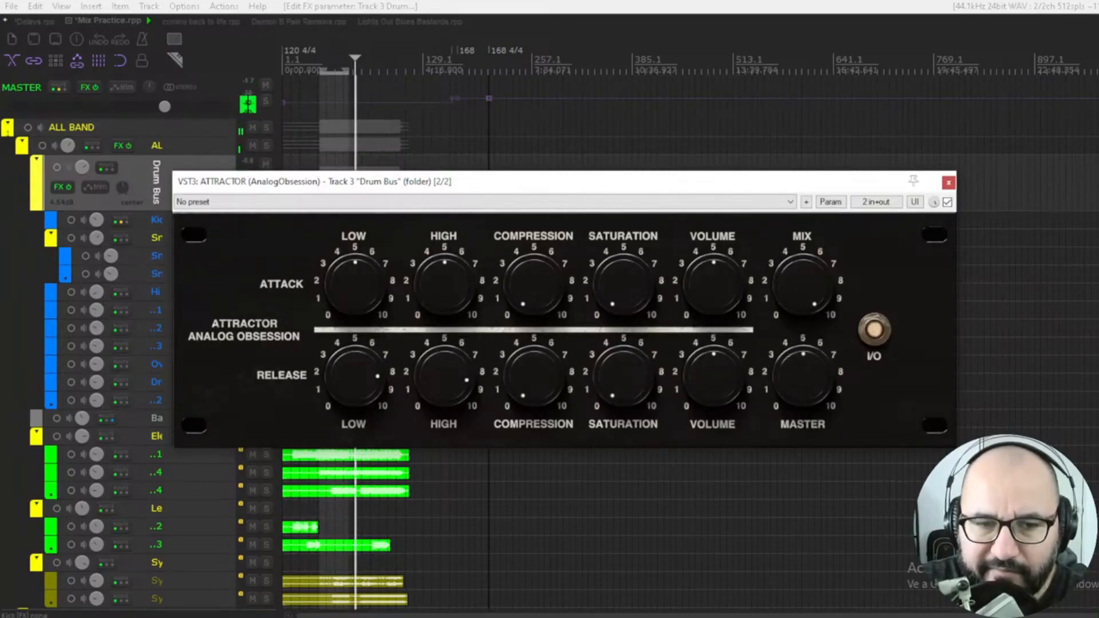
- Set the attack Compression and attack Saturation to about 2.2 each, and lower the Master to about 4
drag(534, 285, 534, 257)
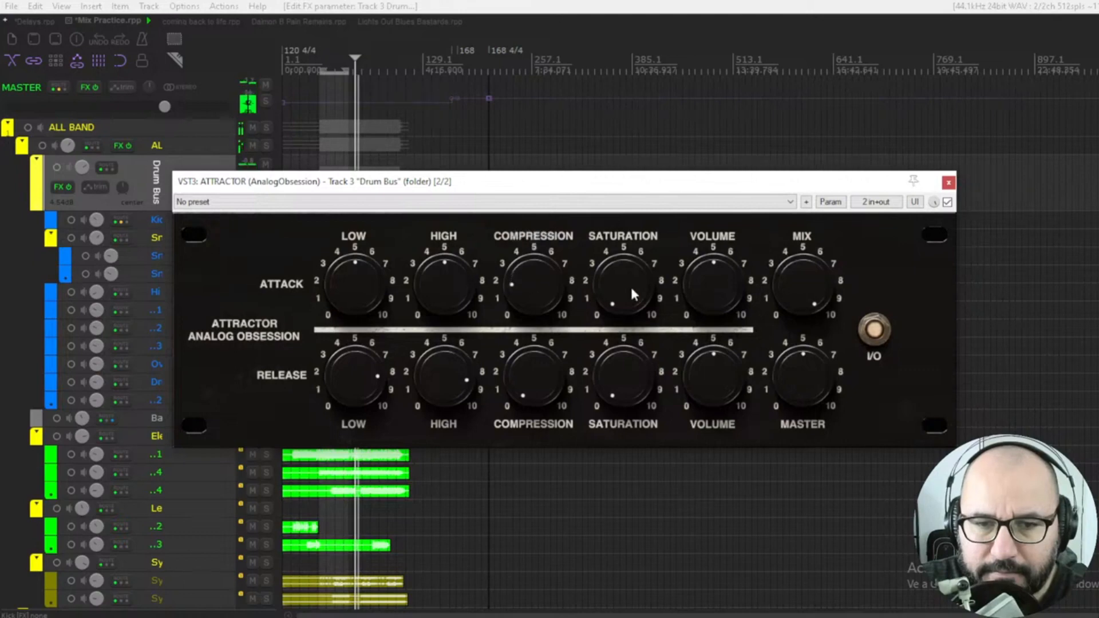
drag(633, 295, 633, 285)
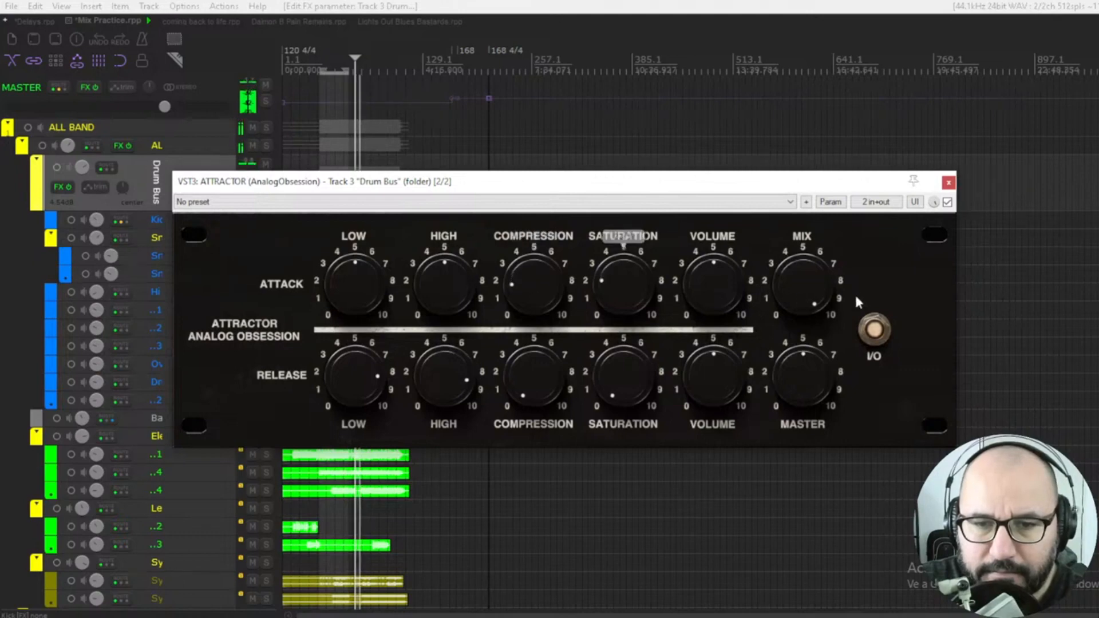
mouse_move(630, 287)
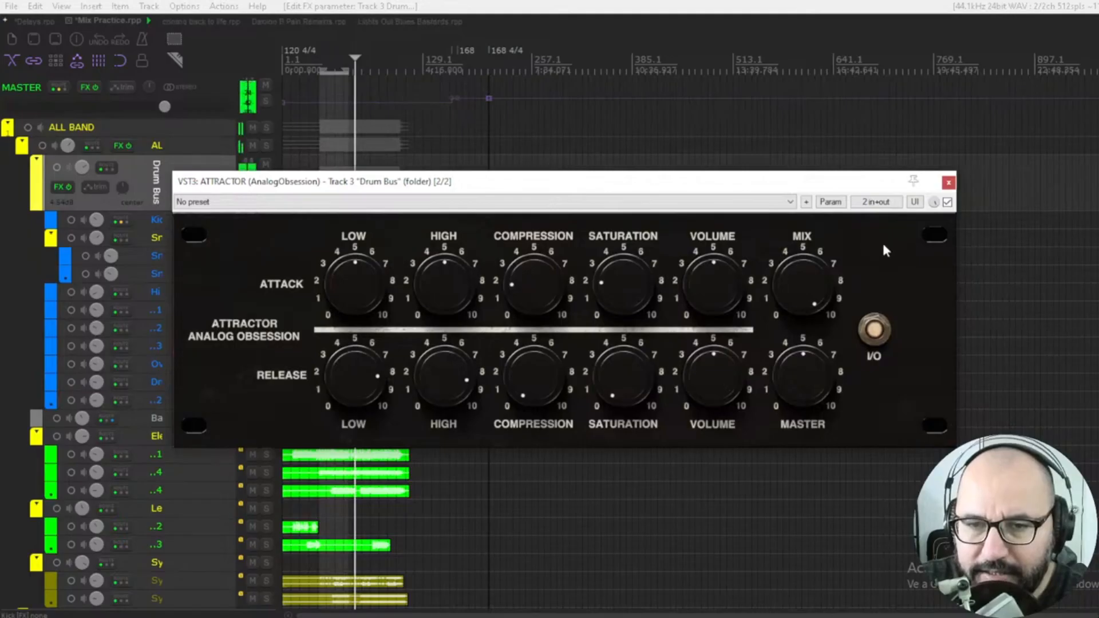
drag(802, 378, 801, 386)
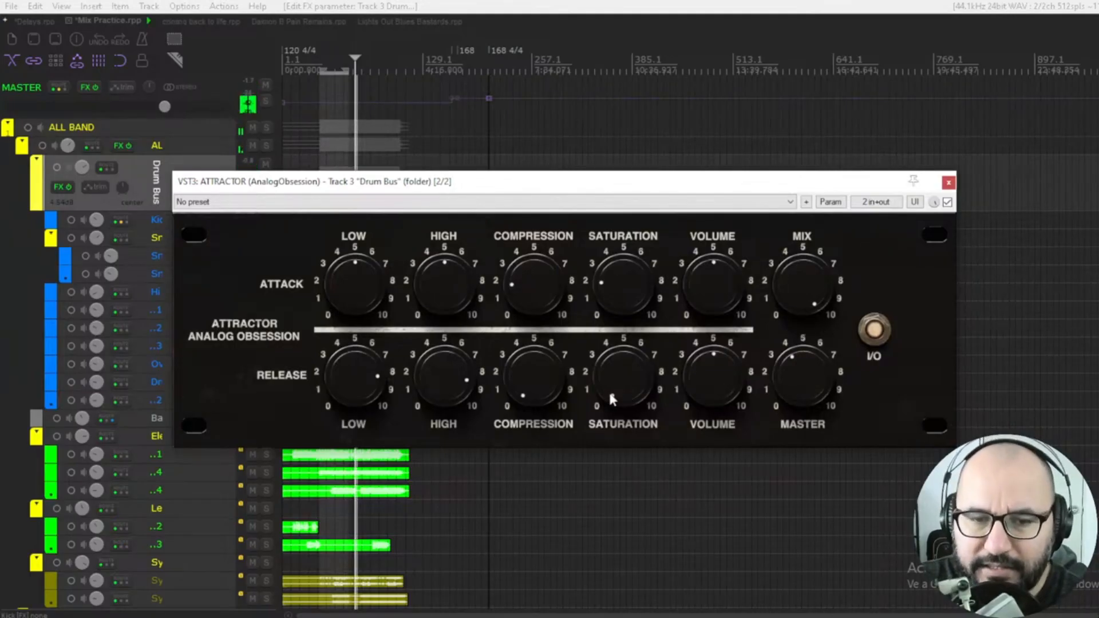
- Set the release Compression to about 3.3, the release Saturation to 37% and the Master to about 3.2
drag(533, 376, 534, 361)
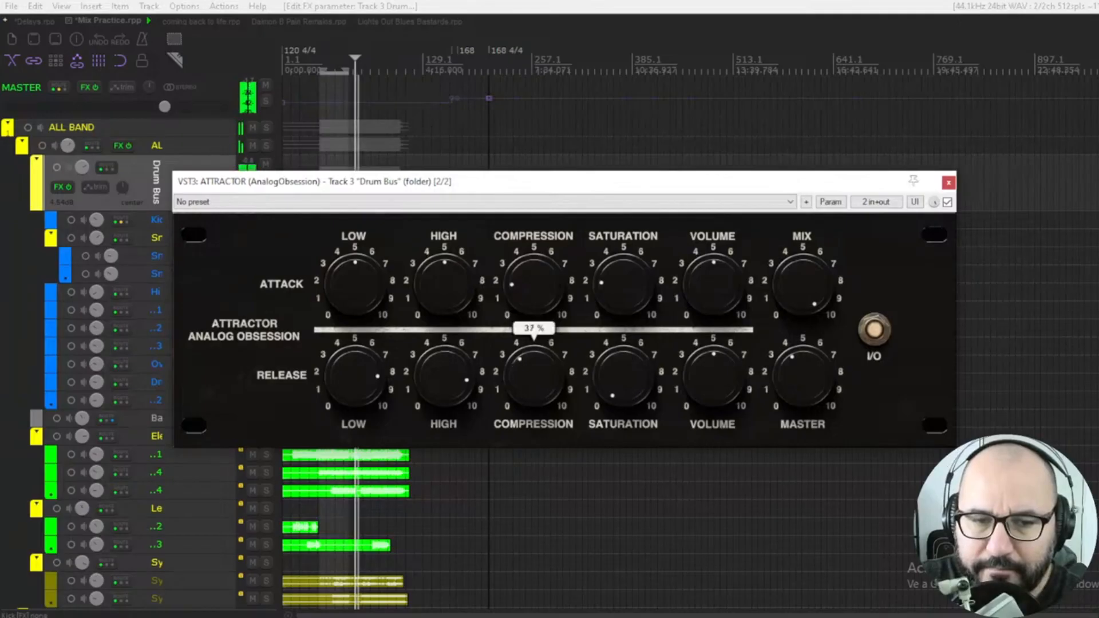
drag(624, 379, 623, 366)
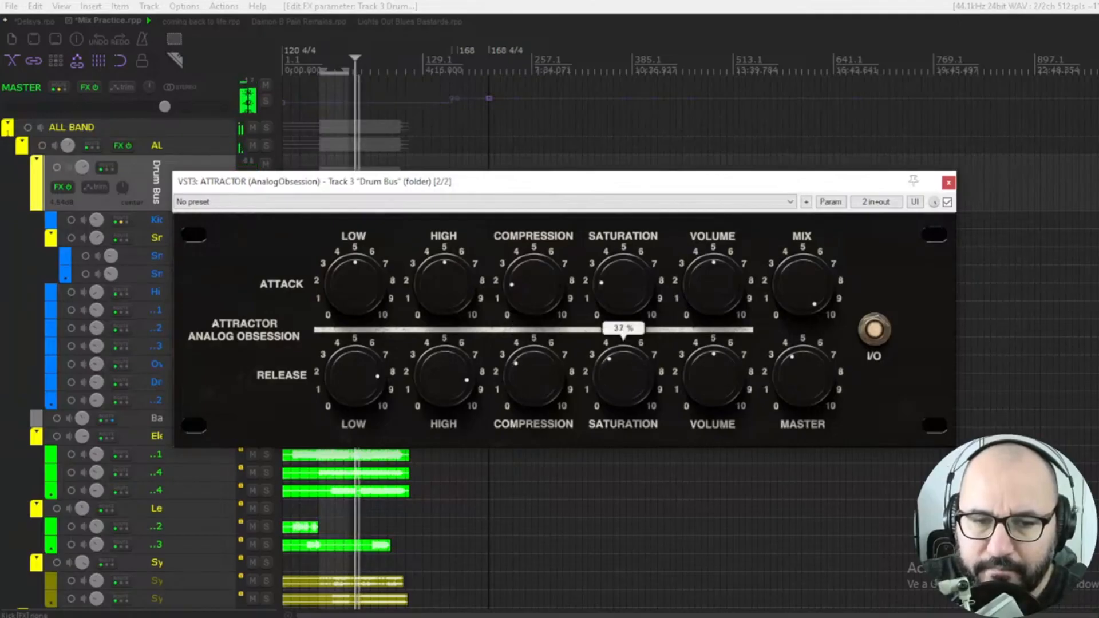
drag(803, 376, 802, 382)
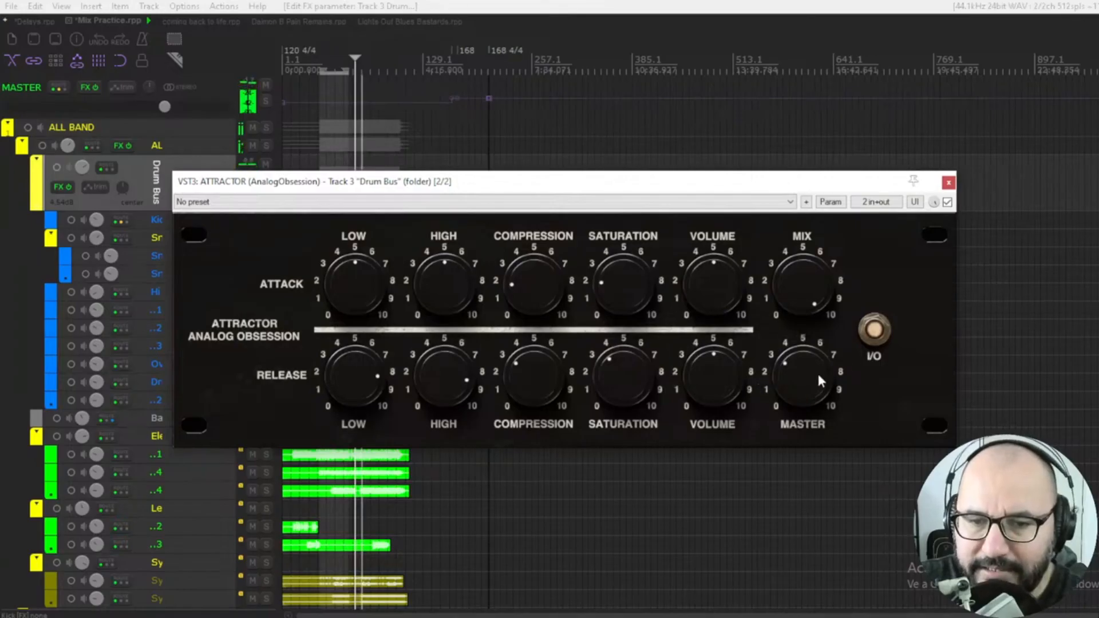
- Compare the drums with the plug-in bypassed and trim the Master to about 3
click(947, 201)
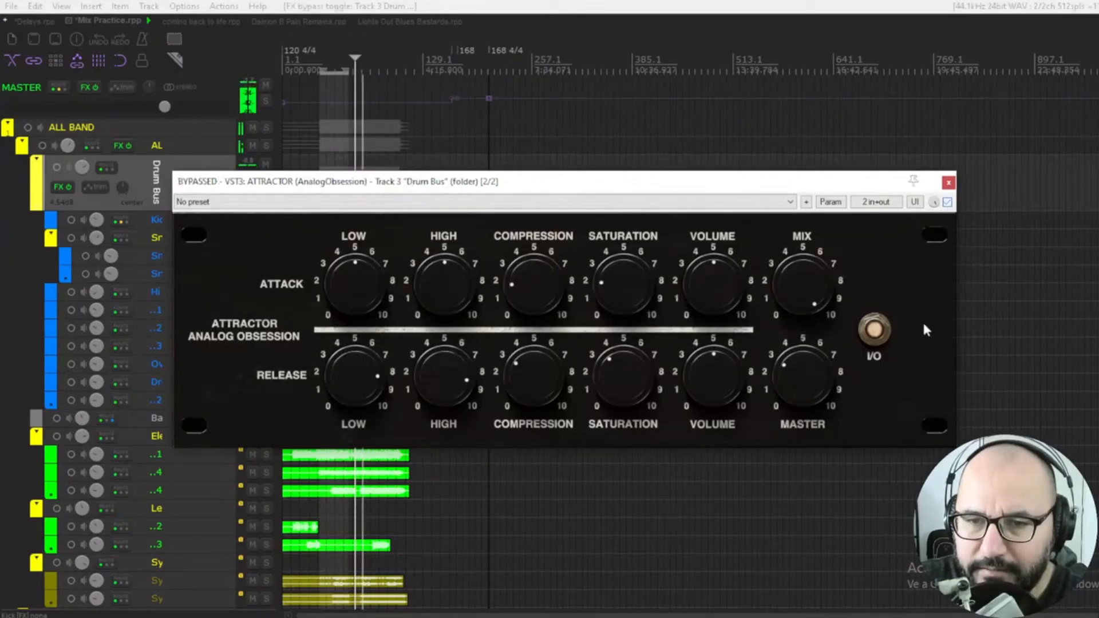
drag(823, 367, 823, 370)
click(947, 202)
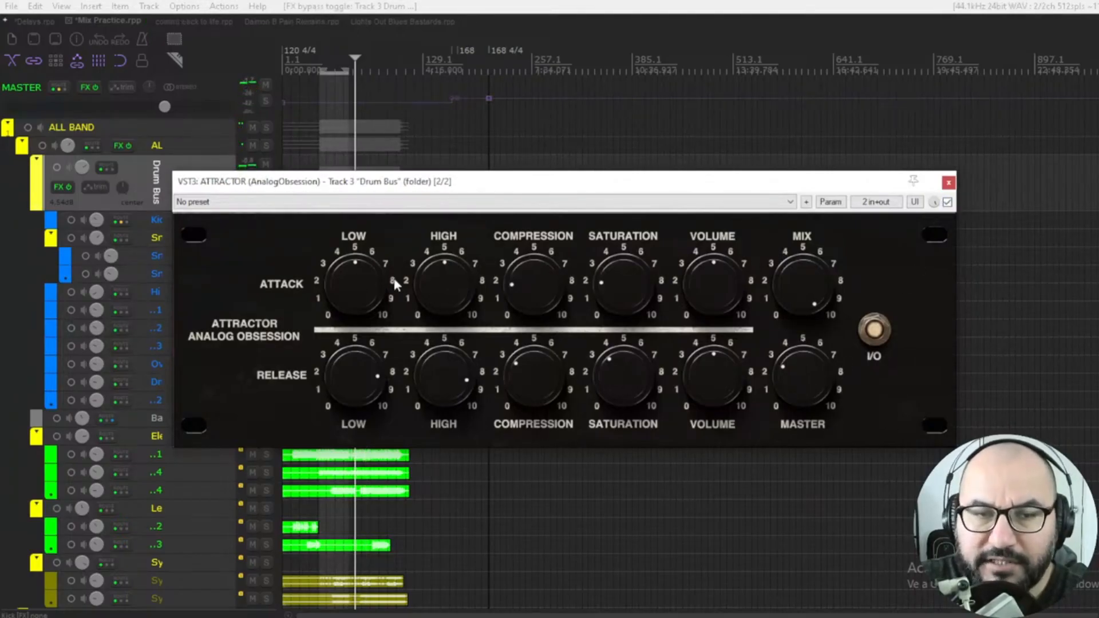
- Lower the attack Low to about 2.7, reset the release Low and High to 50%, and compare with the plug-in bypassed
mouse_move(369, 270)
mouse_down()
mouse_move(369, 290)
mouse_move(364, 250)
mouse_up()
double_click(355, 376)
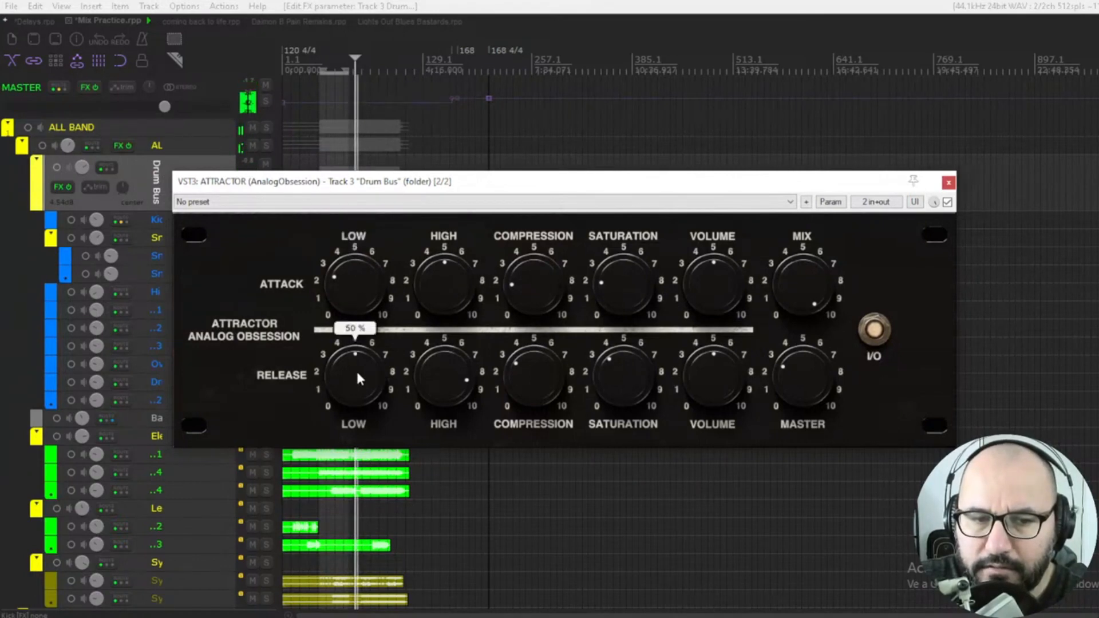
drag(356, 368, 356, 399)
double_click(444, 357)
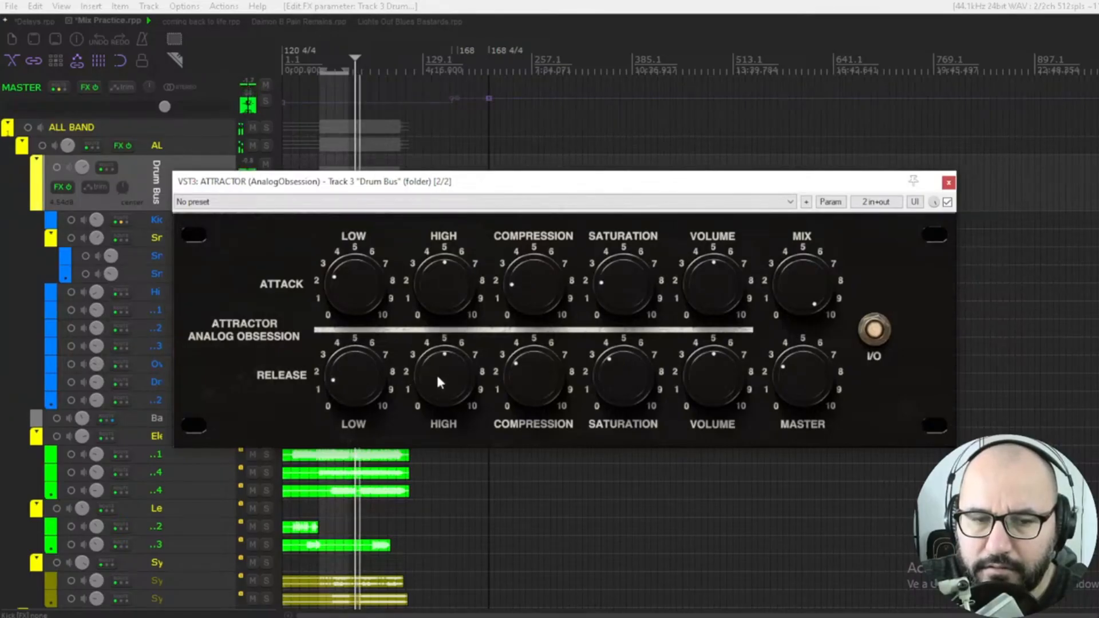
double_click(357, 363)
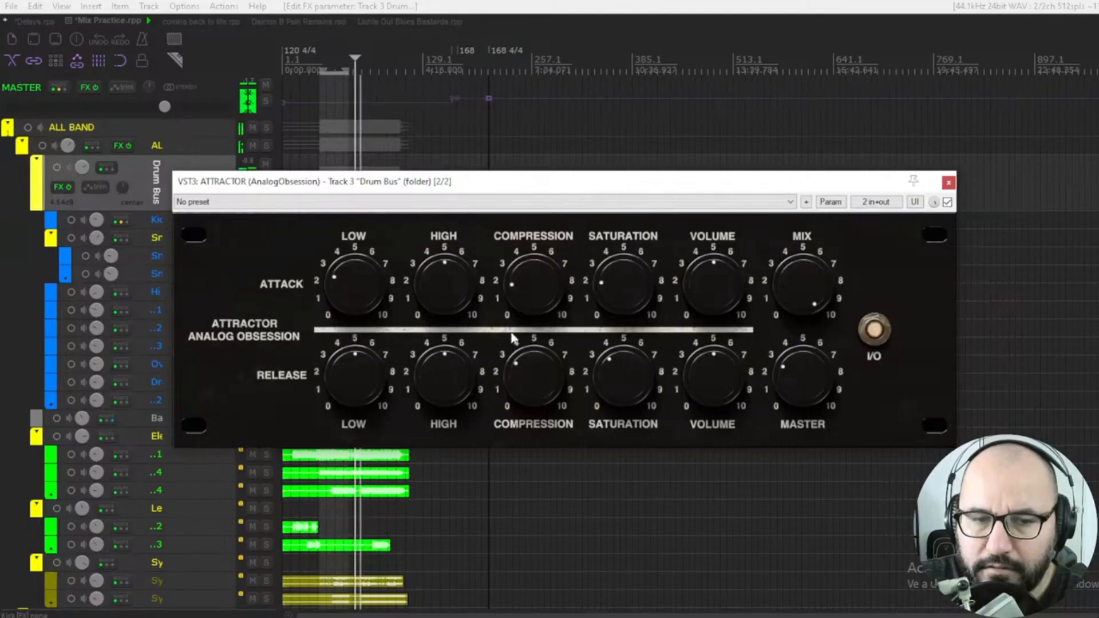
click(947, 202)
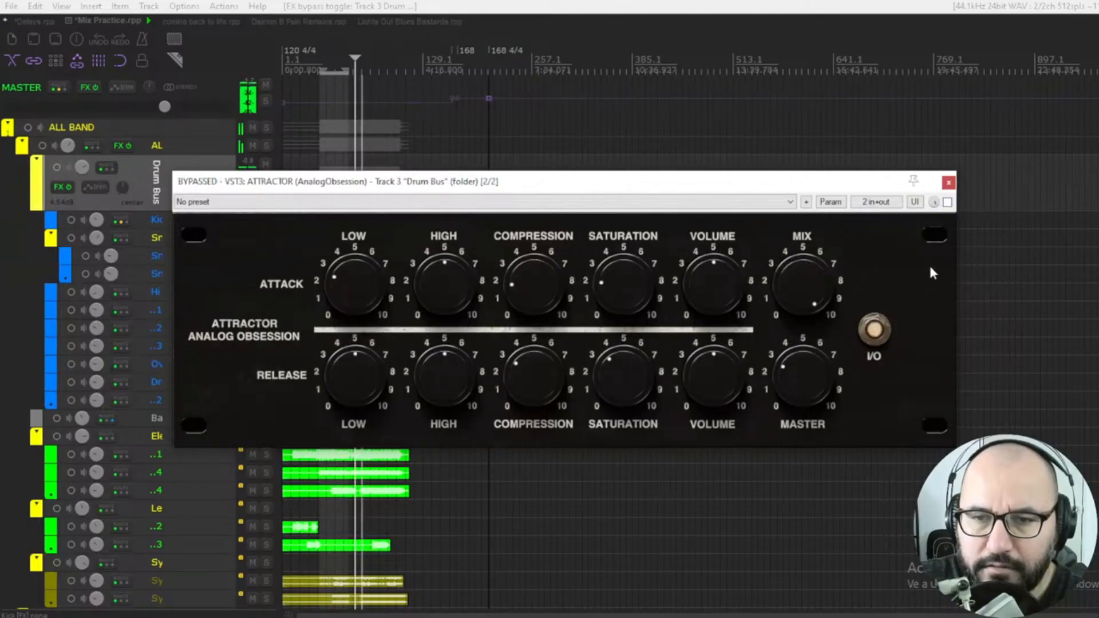
click(947, 202)
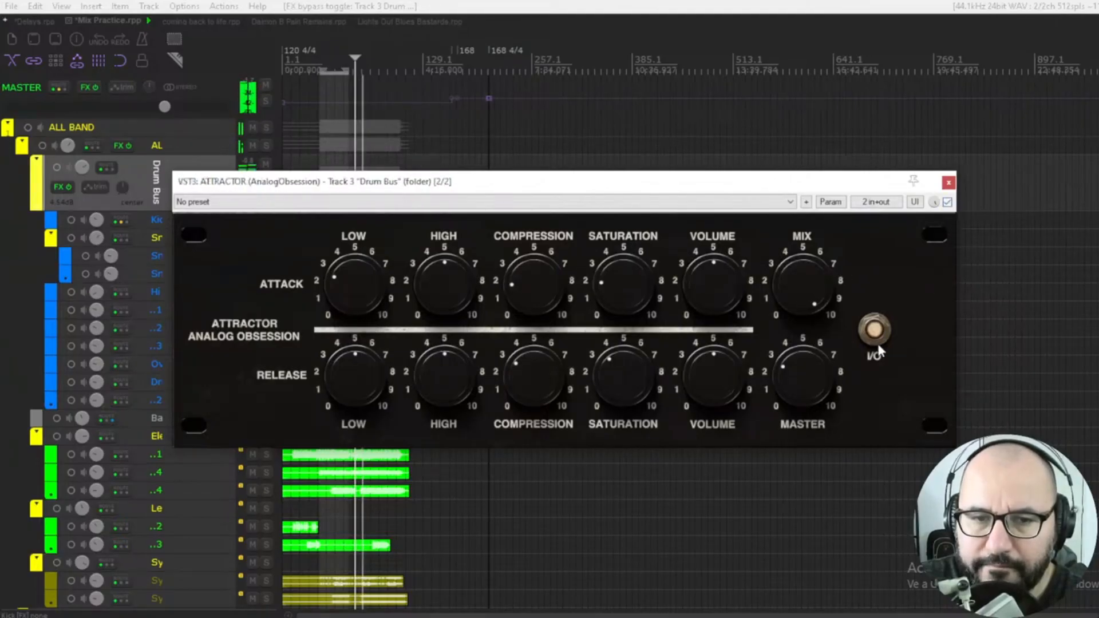
- Reset the attack Low; set attack Compression to about 2.8, attack Saturation to about 3.4, release Compression to about 4 and release Saturation to about 4.5
double_click(383, 304)
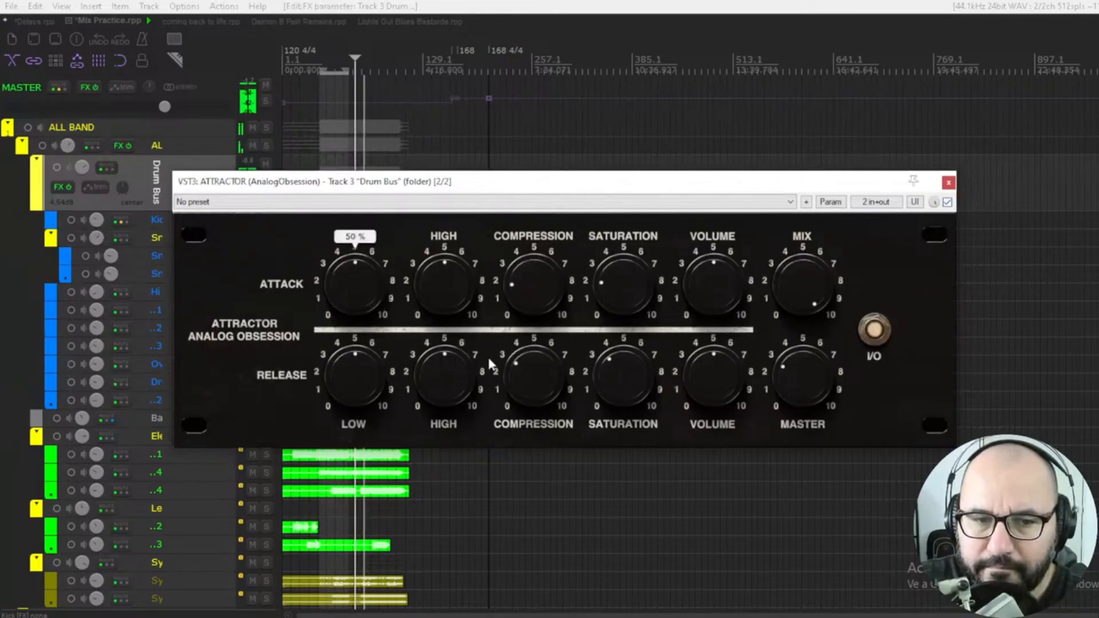
drag(533, 375, 532, 366)
drag(533, 286, 532, 281)
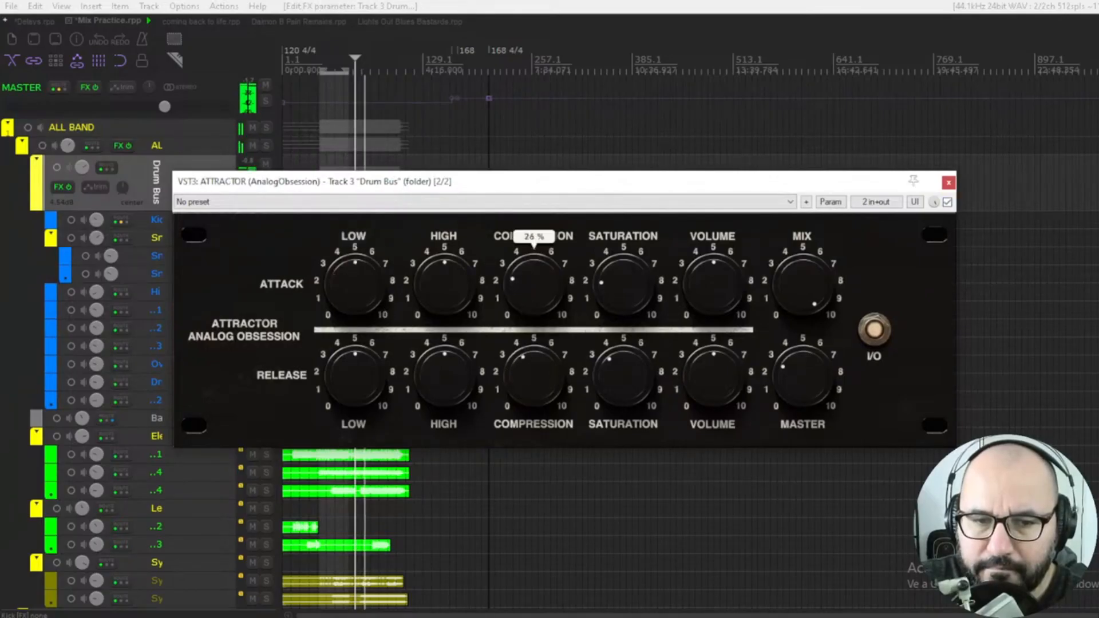
drag(603, 287, 603, 278)
drag(604, 385, 603, 379)
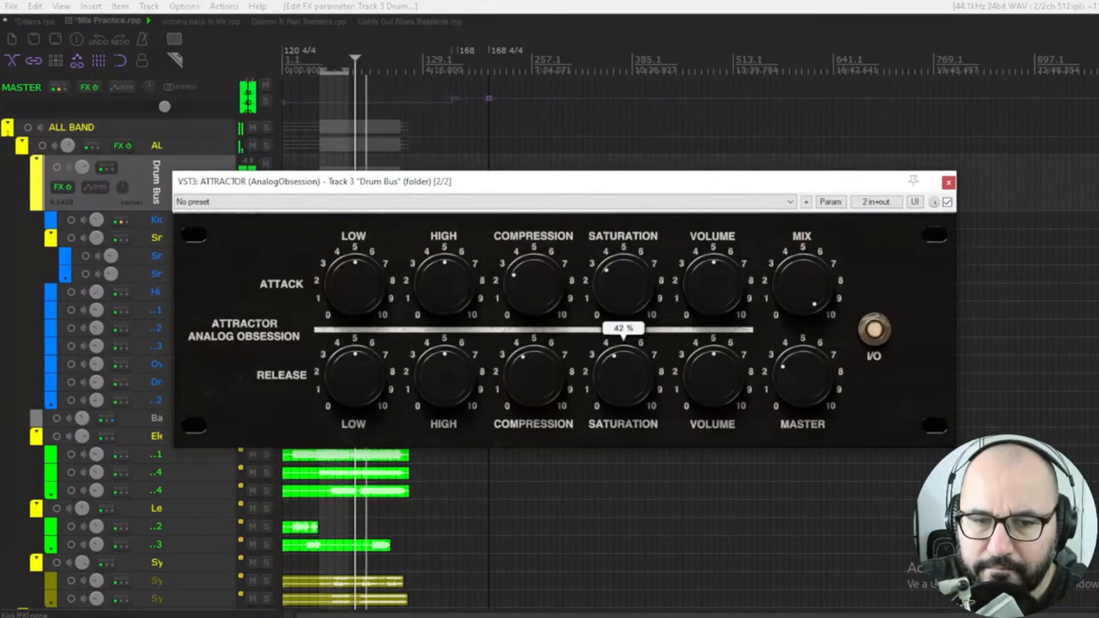
- Lower the Master to about 2.2 while repeatedly comparing the processed drums with the plug-in bypassed
drag(827, 365, 827, 370)
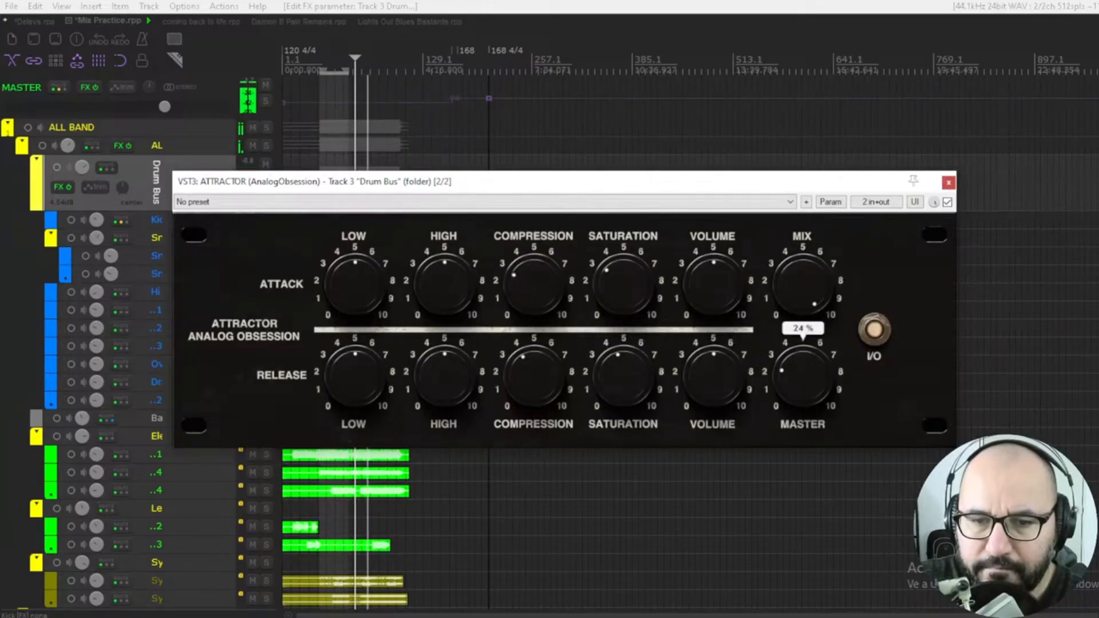
click(947, 202)
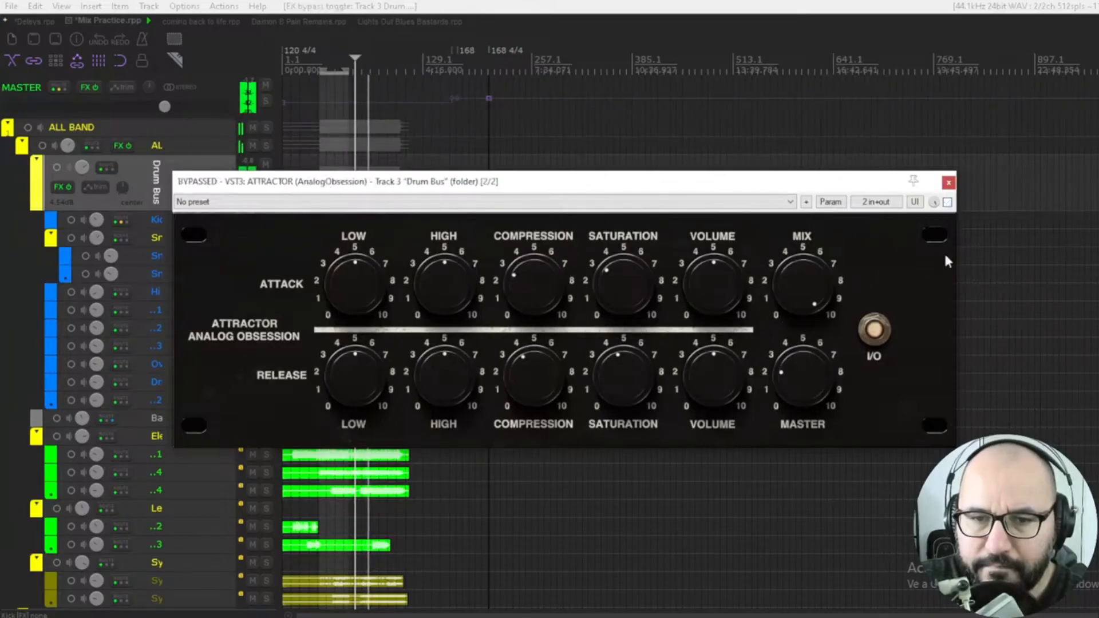
click(947, 202)
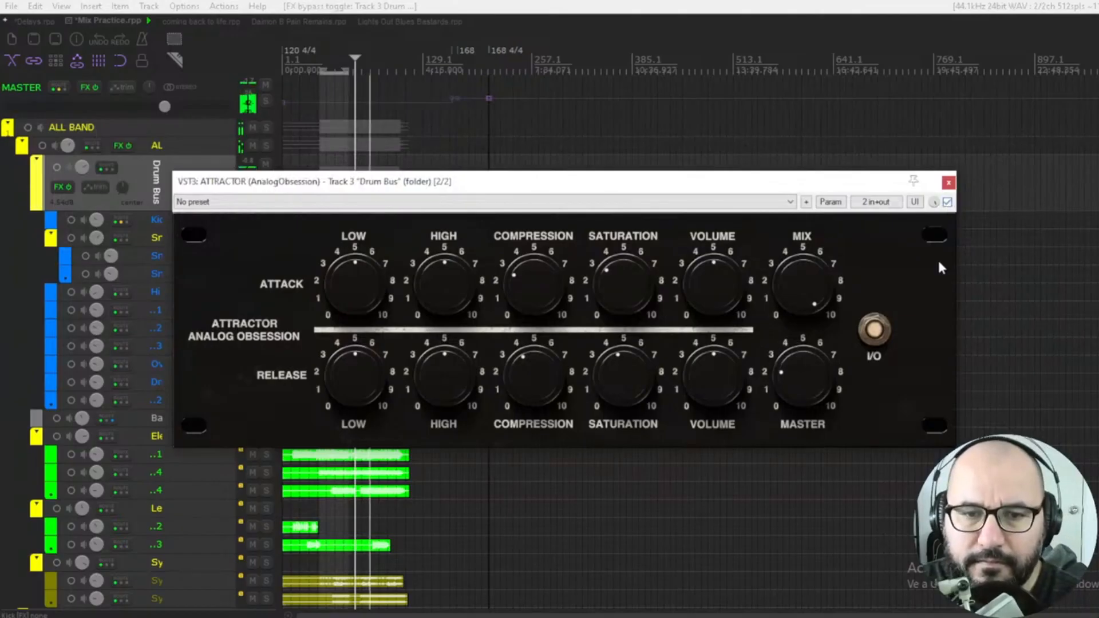
click(947, 202)
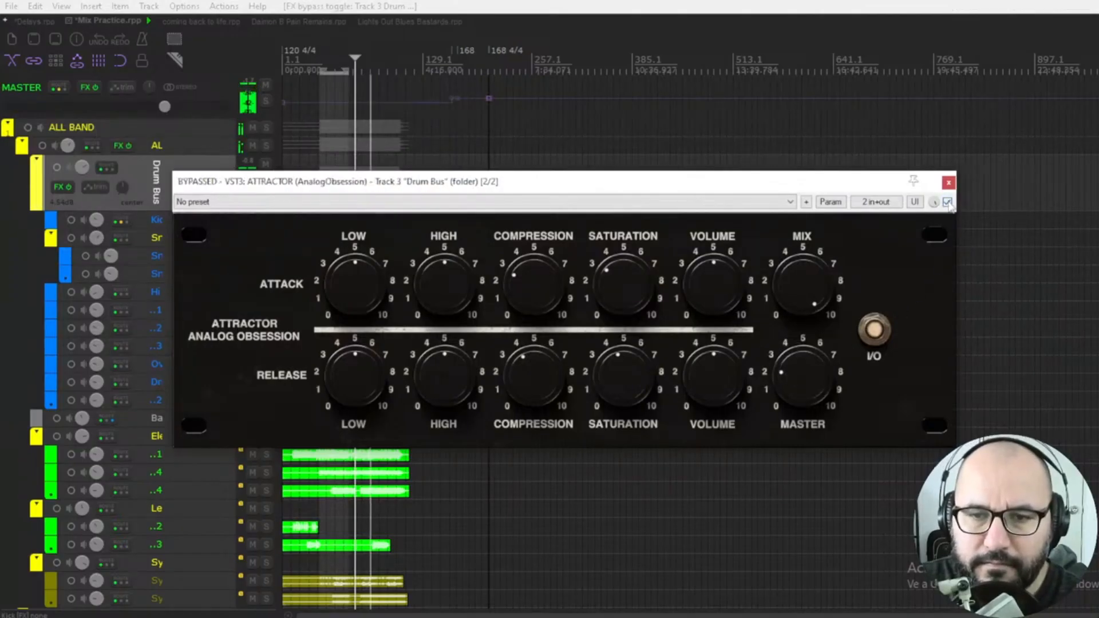
click(947, 201)
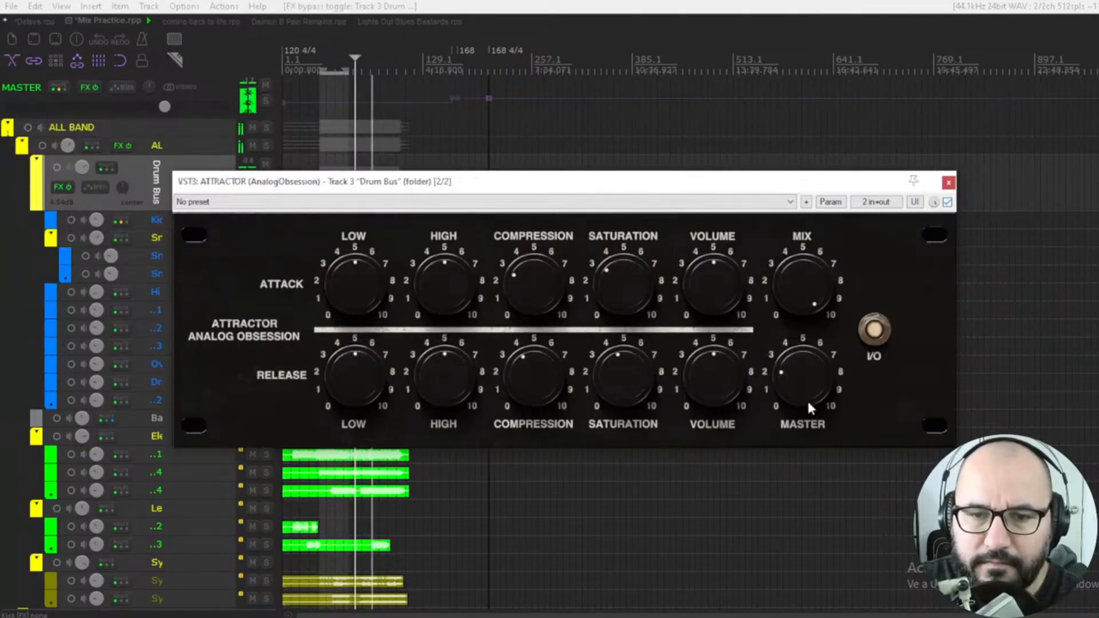
drag(806, 398, 805, 400)
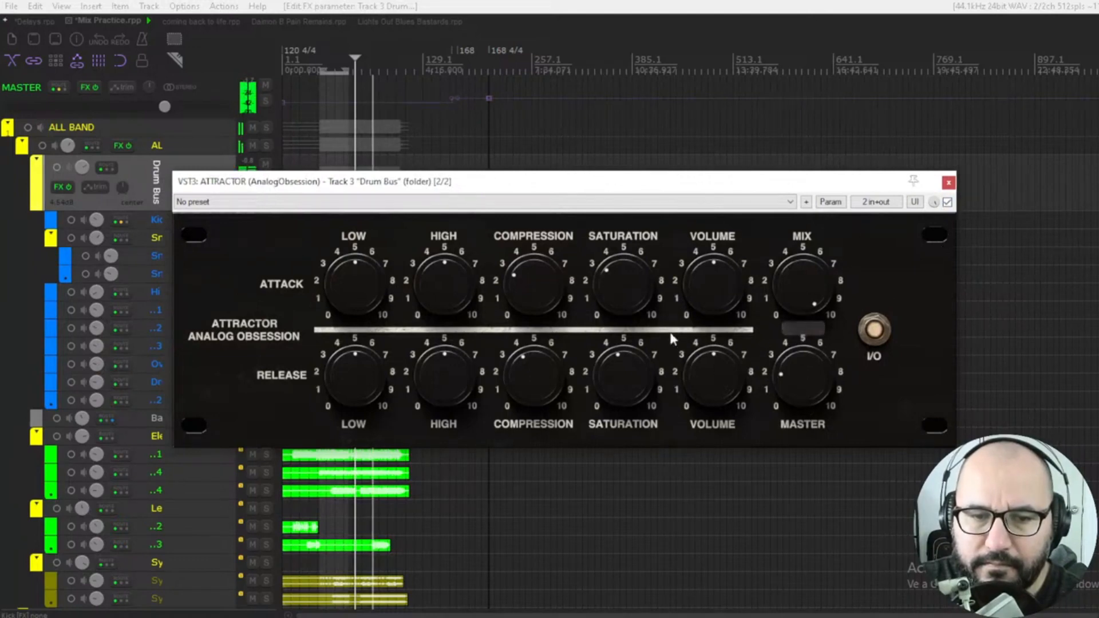
- Reset the attack Saturation and Compression to 0, and compare the release-only processing with the plug-in bypassed
double_click(628, 284)
double_click(533, 284)
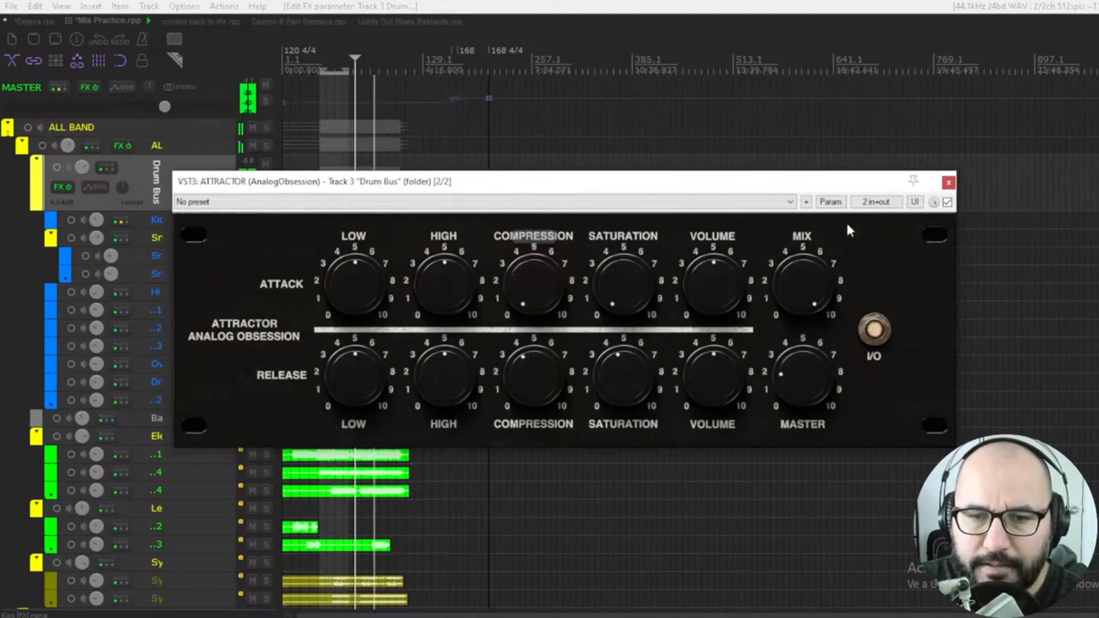
click(947, 202)
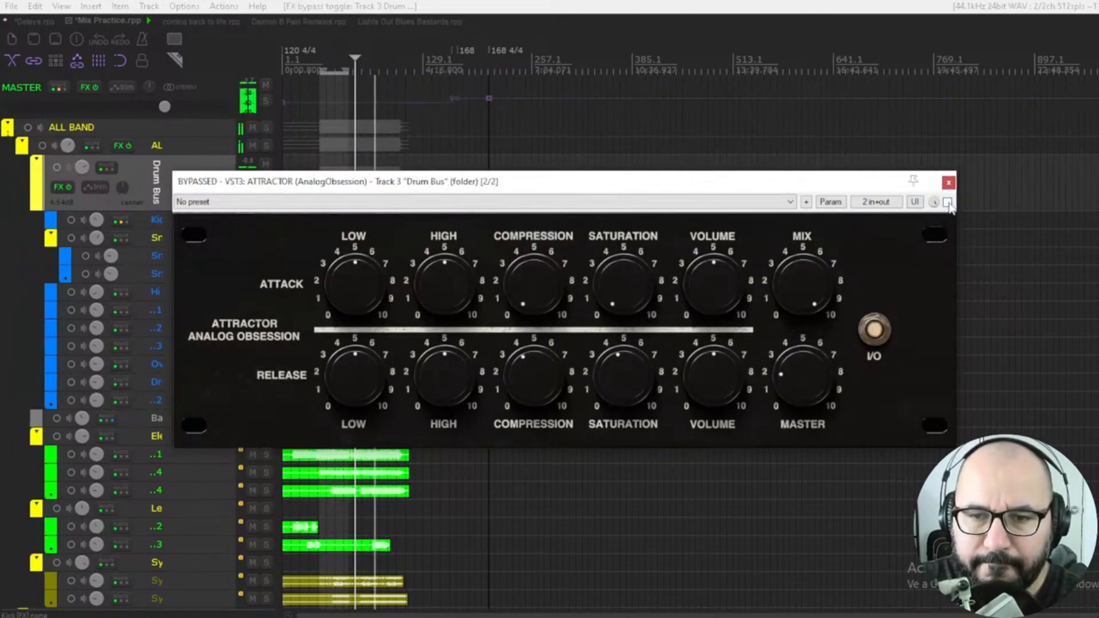
click(948, 202)
- Raise the Master to match the bypassed drum level, compare both states, and settle it at about 3.5
drag(804, 375, 804, 349)
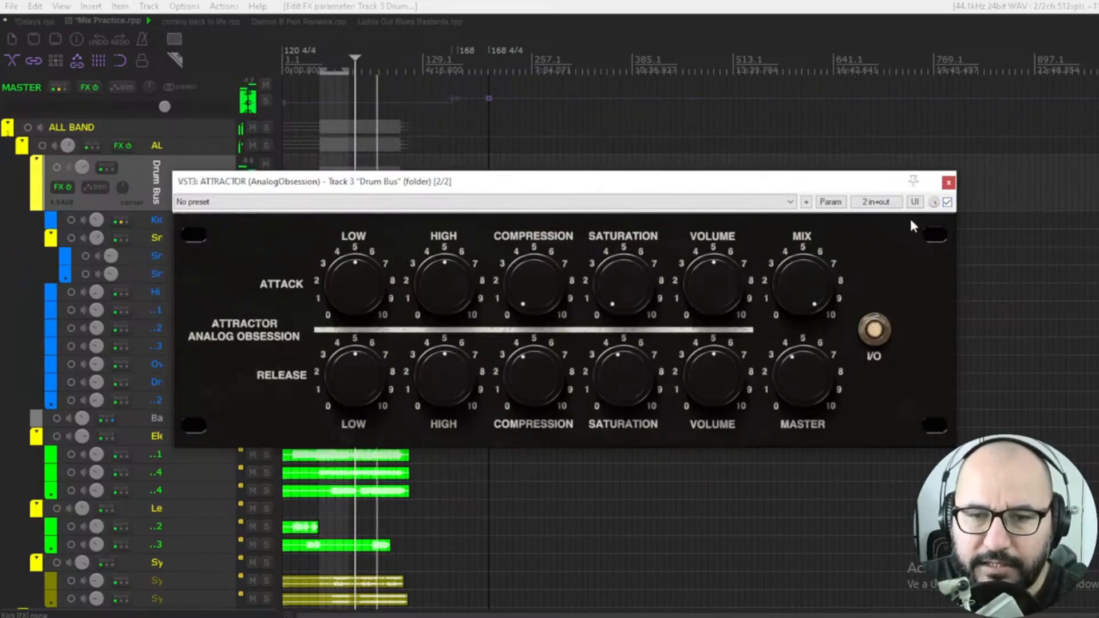
click(948, 202)
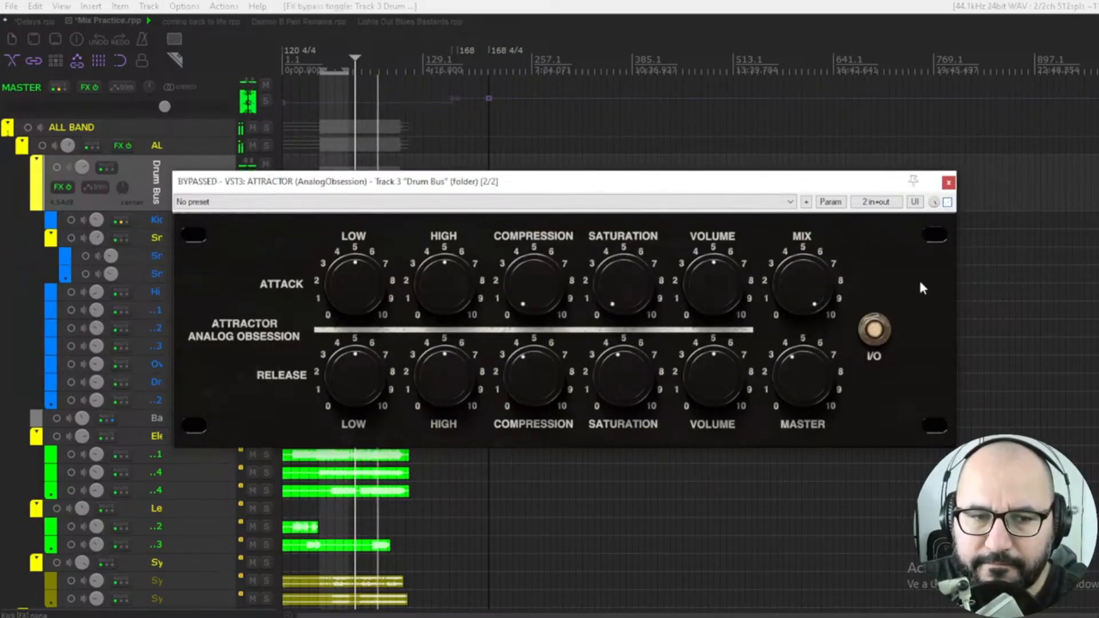
click(947, 202)
drag(799, 372, 773, 372)
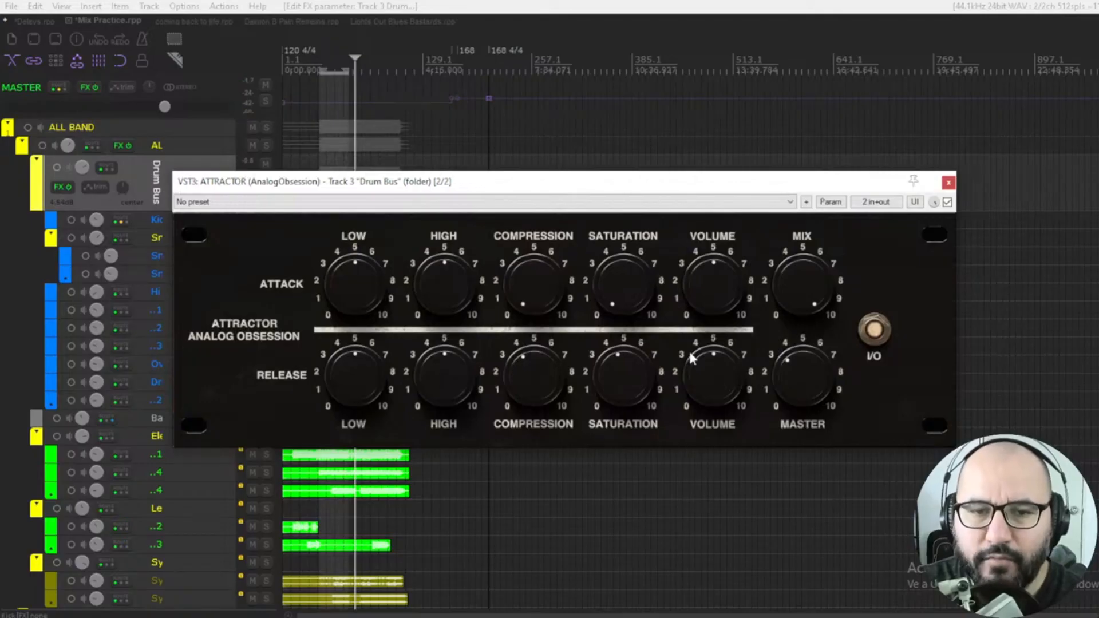
- Play the song again and raise the release Compression to 46%
key(space)
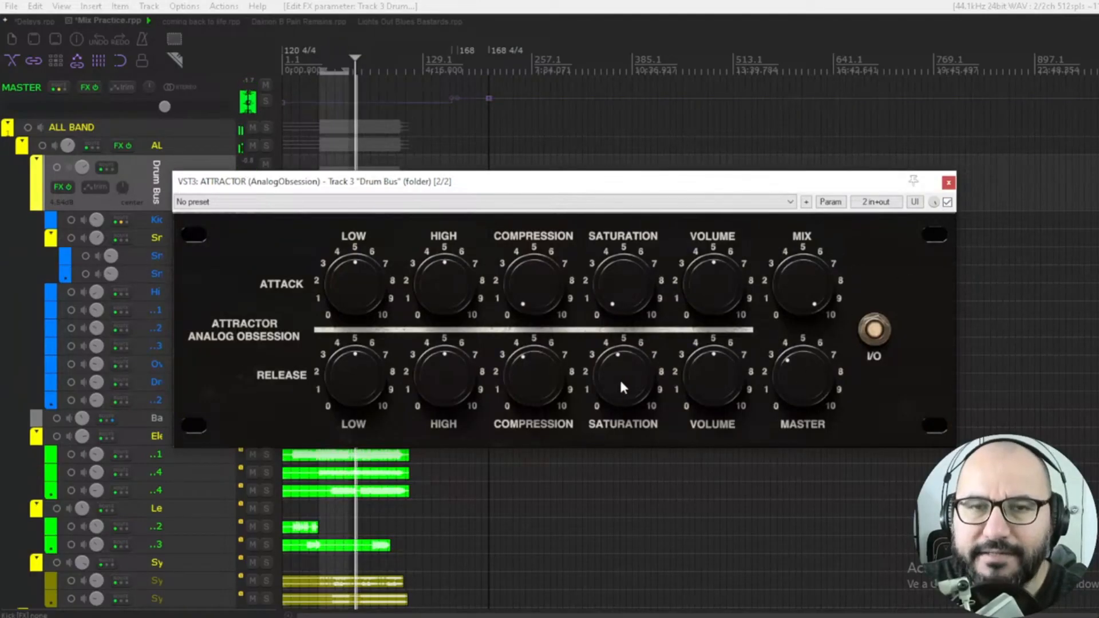
scroll(554, 388, up, 2)
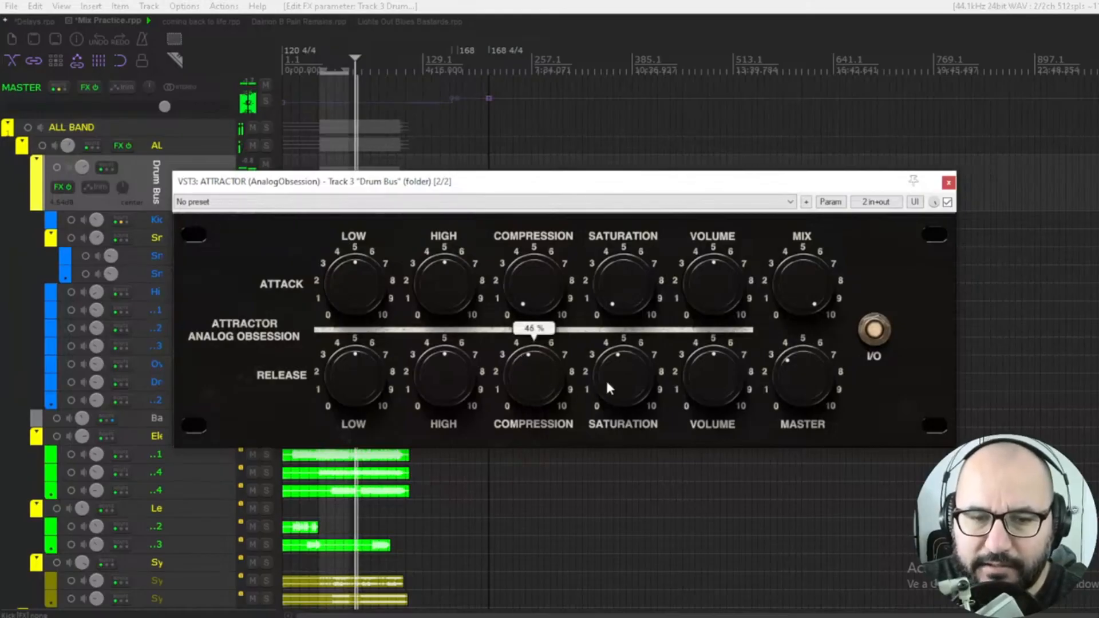
- Raise the release Compression to about 6.5 and Saturation slightly, lower the release Volume to about 4, and compare with the plug-in bypassed
scroll(623, 375, up, 1)
scroll(564, 393, up, 4)
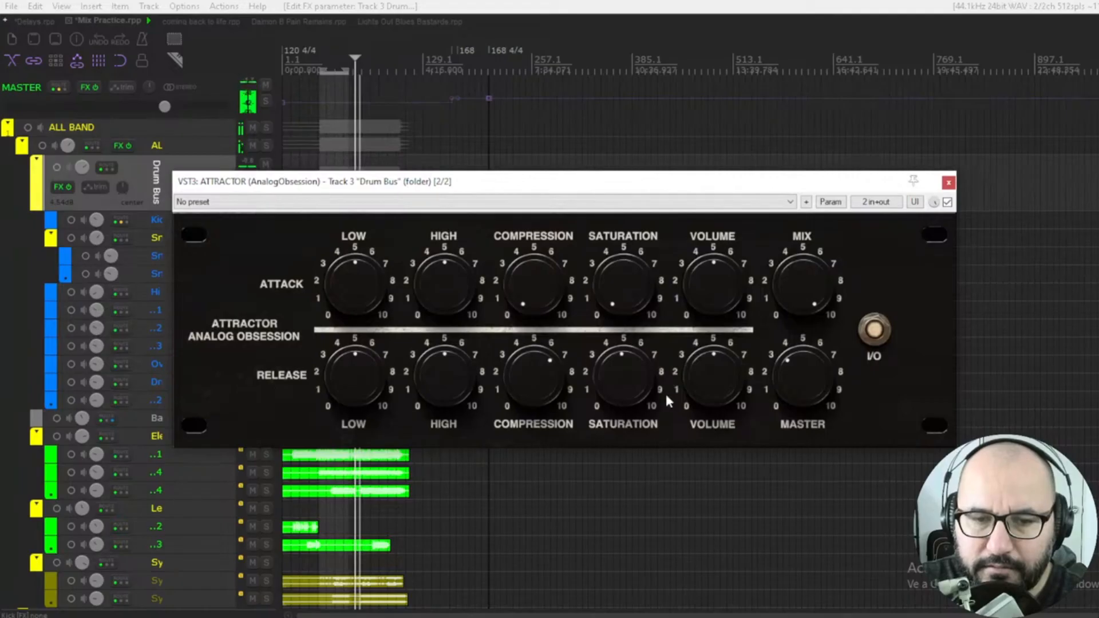
drag(722, 375, 713, 404)
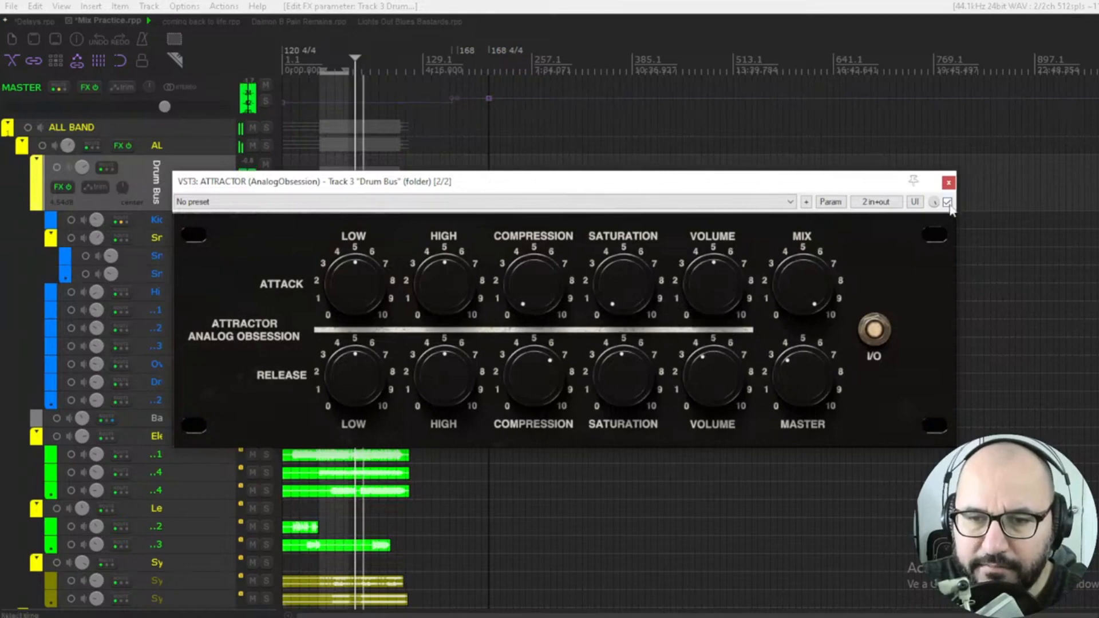
click(947, 203)
click(948, 204)
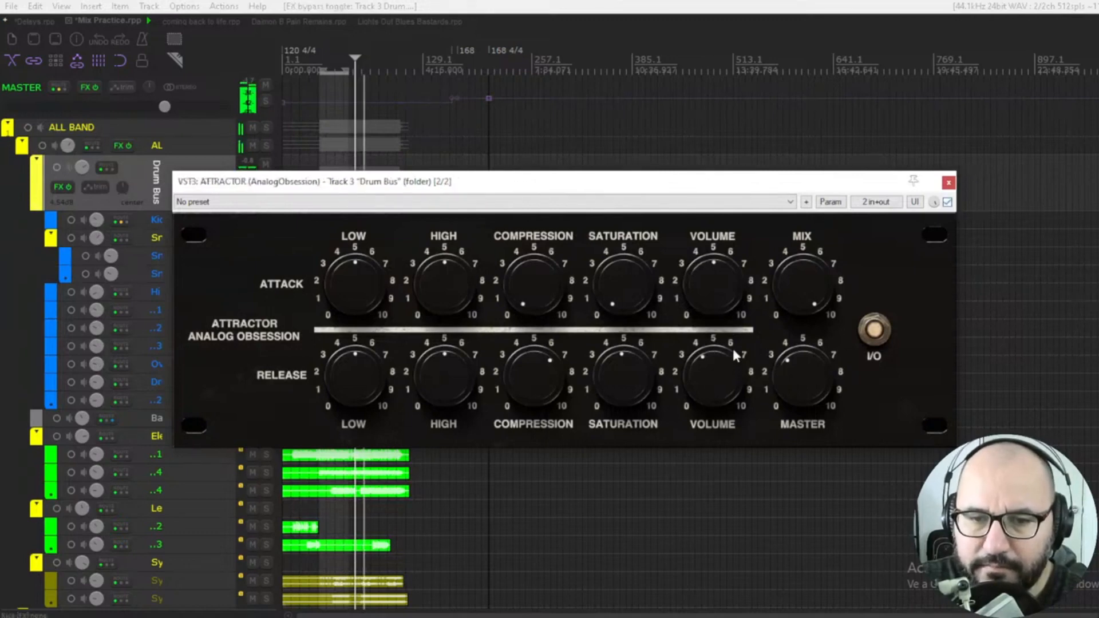
- Lower the attack Volume to 30% and bring the release Volume up to about 5.5
mouse_move(719, 290)
mouse_down()
mouse_move(719, 314)
mouse_move(719, 305)
mouse_up()
double_click(716, 368)
drag(712, 365, 712, 361)
drag(720, 304, 719, 298)
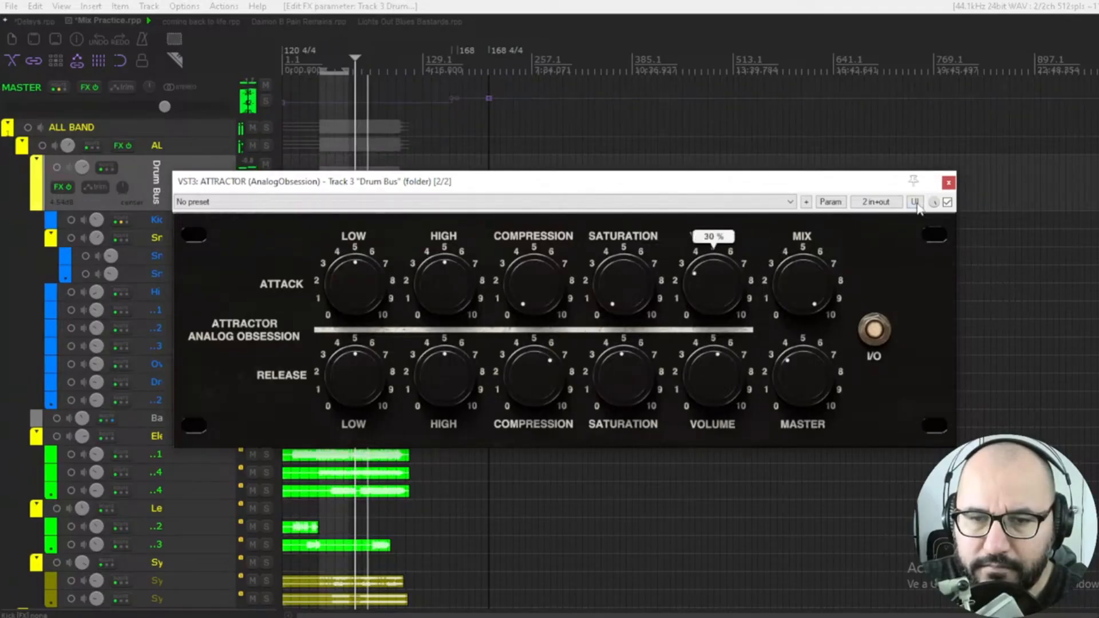
- Compare the drums with reduced attack Volume against the bypassed sound, and stop playback
click(947, 202)
click(947, 202)
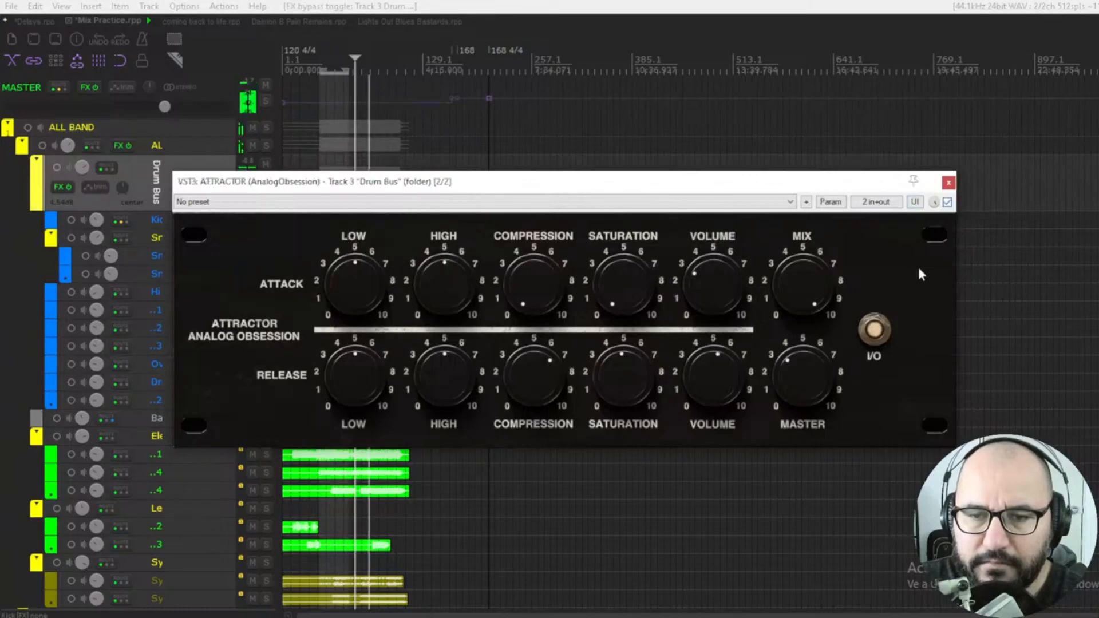
key(space)
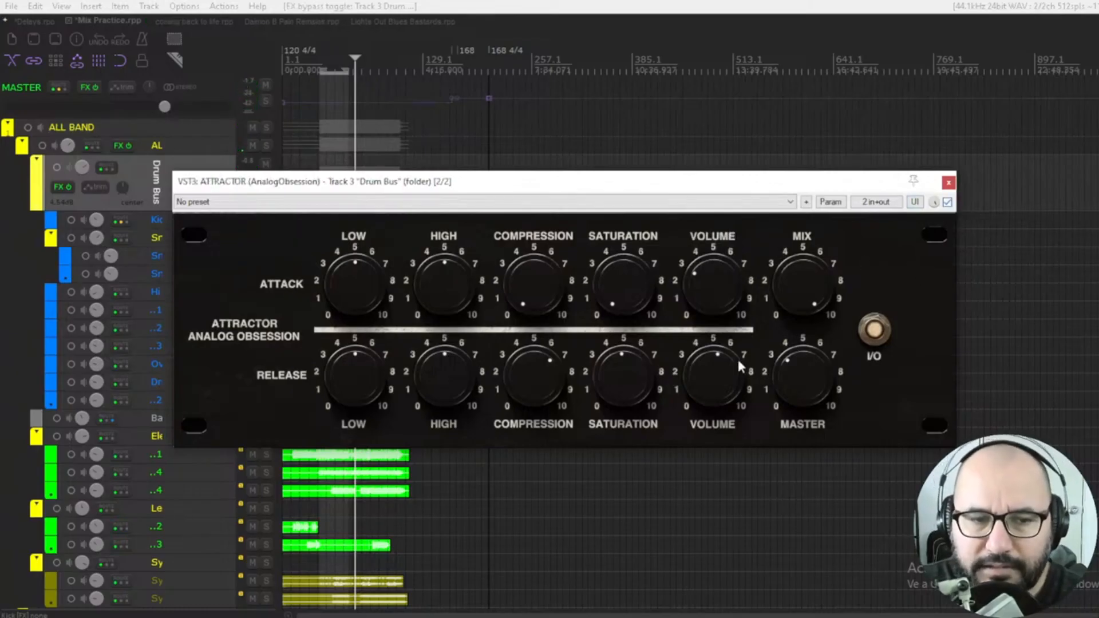